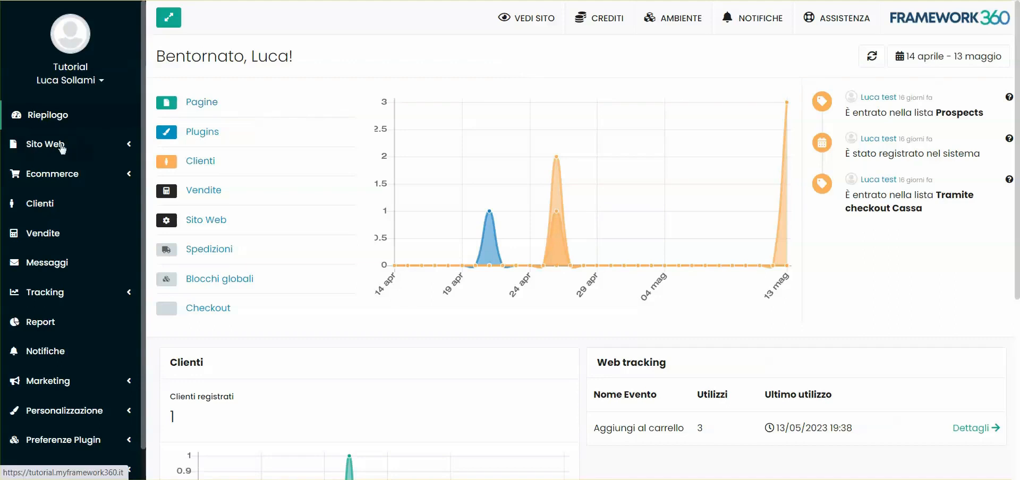
Start a new form in the website's Form section and view the demo forms available for import
{"action": "left_click", "coordinate": [62, 149]}
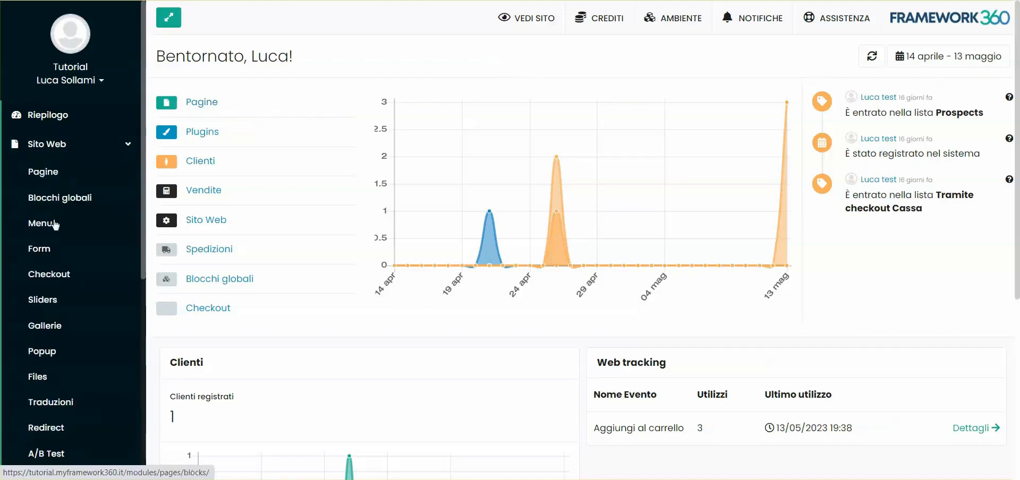
{"action": "left_click", "coordinate": [39, 250]}
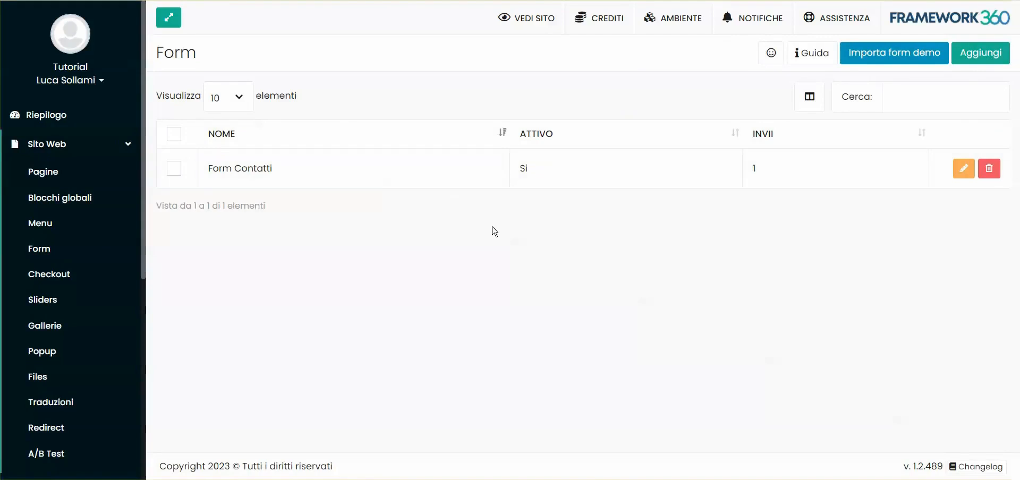
{"action": "left_click", "coordinate": [992, 55]}
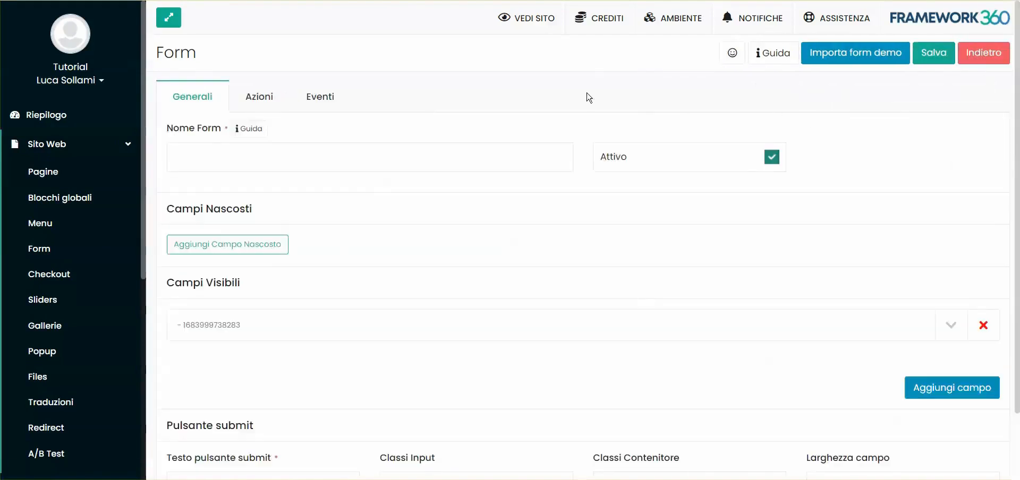
{"action": "left_click", "coordinate": [853, 55]}
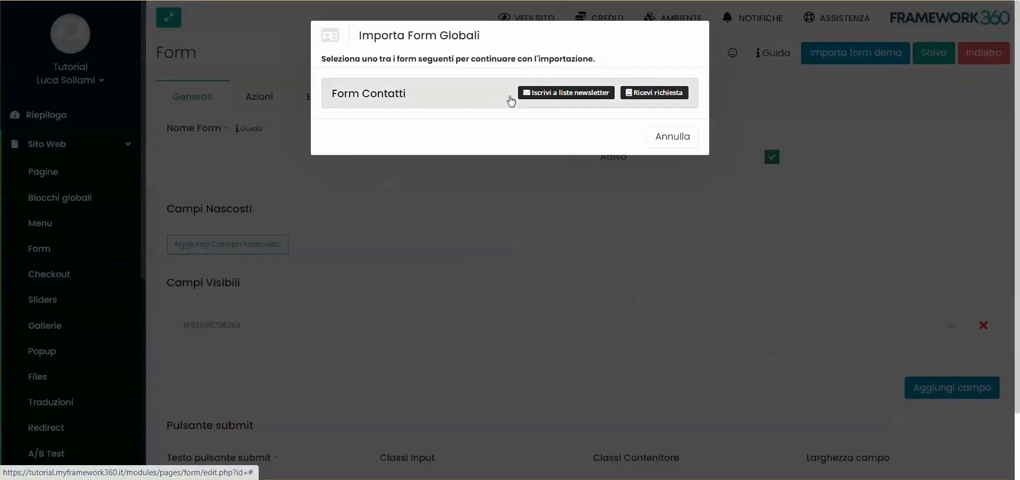
{"action": "left_click", "coordinate": [672, 136]}
Set up the first visible form field with the name Nome and the ID nome
{"action": "scroll", "coordinate": [441, 223], "scroll_direction": "down", "scroll_amount": 2}
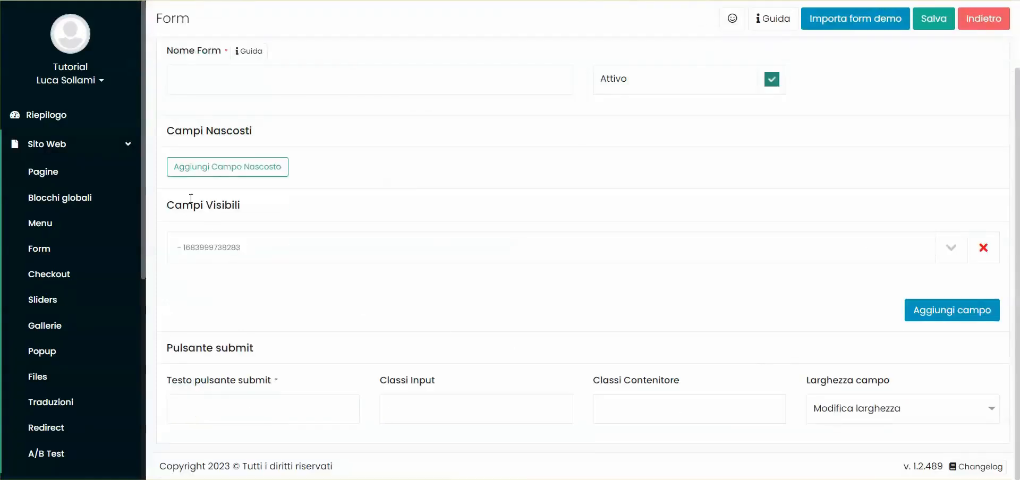
{"action": "left_click", "coordinate": [950, 247]}
{"action": "left_click", "coordinate": [246, 298]}
{"action": "type", "text": "Nome"}
{"action": "key", "text": "Tab"}
{"action": "type", "text": "n"}
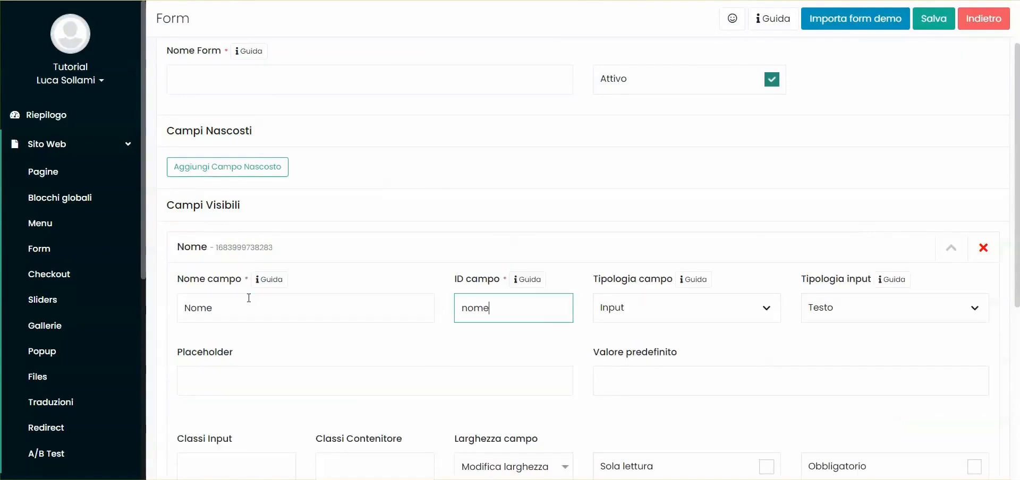
{"action": "key", "text": "Tab"}
{"action": "left_click", "coordinate": [770, 342]}
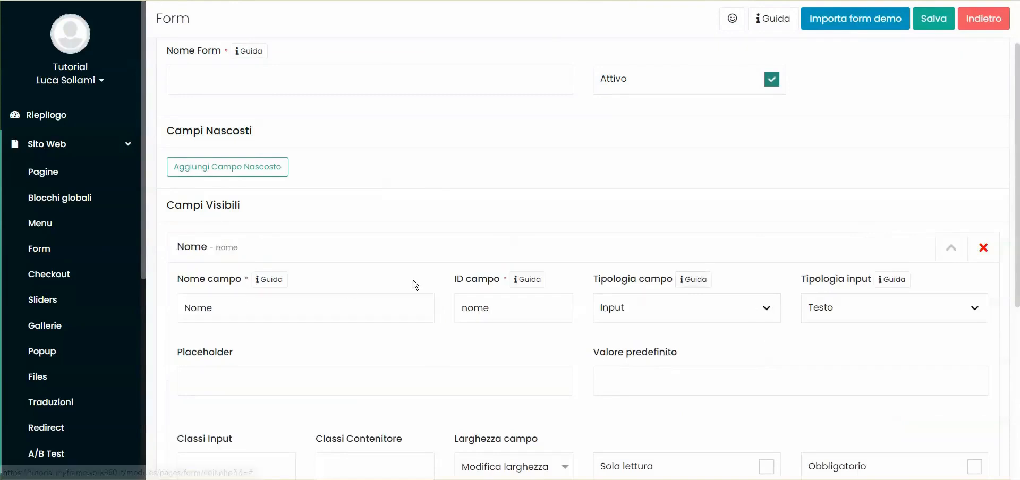
Add a second visible field with the name Cognome and the ID cognome
{"action": "scroll", "coordinate": [415, 285], "scroll_direction": "down", "scroll_amount": 5}
{"action": "left_click", "coordinate": [924, 311]}
{"action": "left_click", "coordinate": [230, 364]}
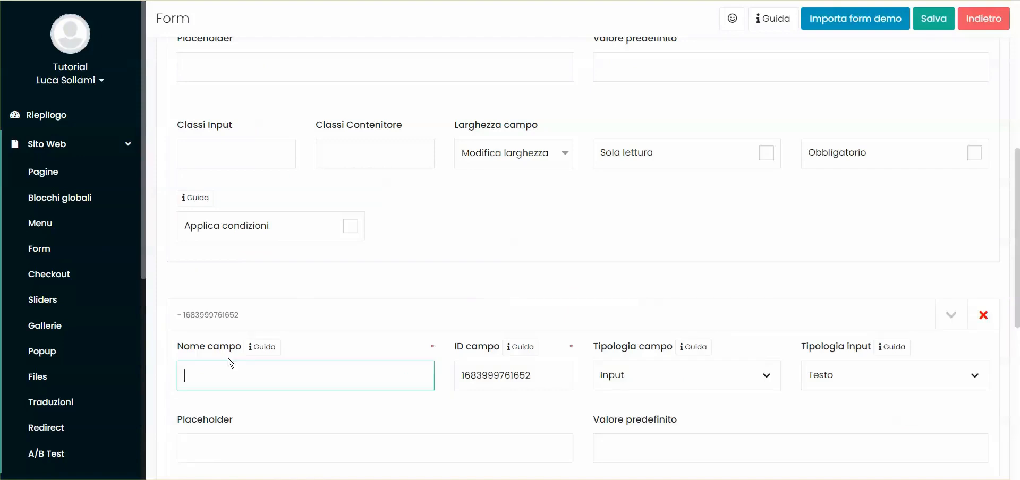
{"action": "type", "text": "Cognome"}
{"action": "key", "text": "Tab"}
{"action": "type", "text": "cognome"}
Mark the Nome and Cognome fields as required (Obbligatorio)
{"action": "scroll", "coordinate": [858, 223], "scroll_direction": "down", "scroll_amount": 3}
{"action": "scroll", "coordinate": [858, 222], "scroll_direction": "up", "scroll_amount": 3}
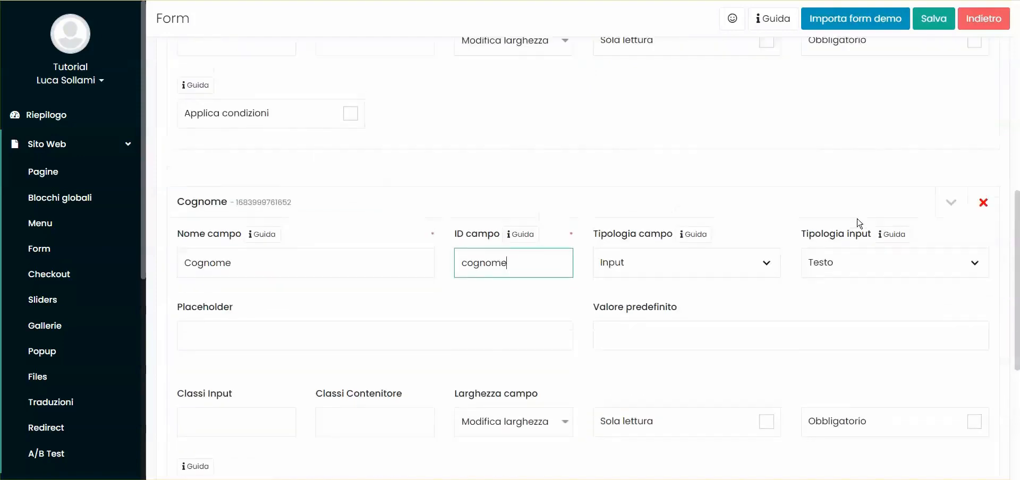
{"action": "left_click", "coordinate": [868, 159]}
Add a required field named Email with the ID email and the input type Email
{"action": "scroll", "coordinate": [863, 213], "scroll_direction": "down", "scroll_amount": 7}
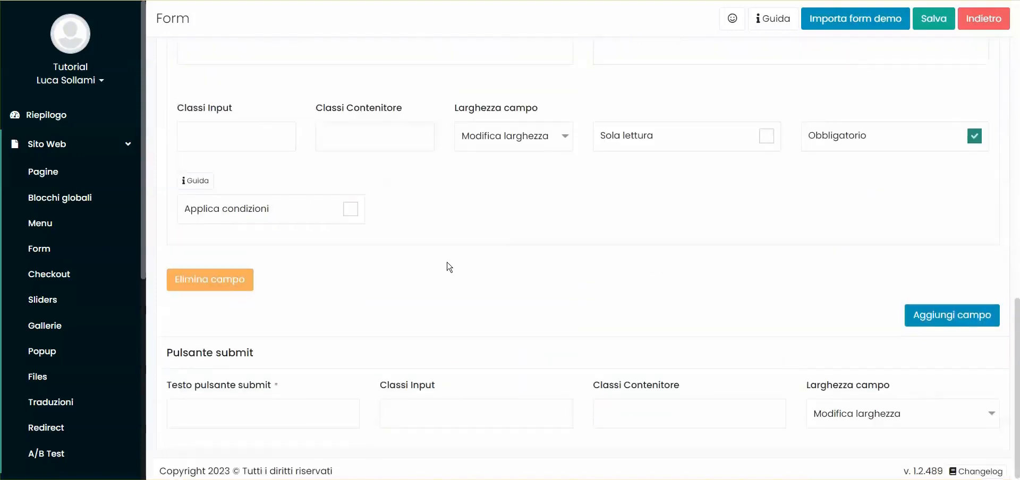
{"action": "left_click", "coordinate": [925, 313]}
{"action": "scroll", "coordinate": [398, 246], "scroll_direction": "down", "scroll_amount": 6}
{"action": "left_click", "coordinate": [306, 176]}
{"action": "type", "text": "Email"}
{"action": "key", "text": "Tab"}
{"action": "type", "text": "email"}
{"action": "left_click", "coordinate": [843, 178]}
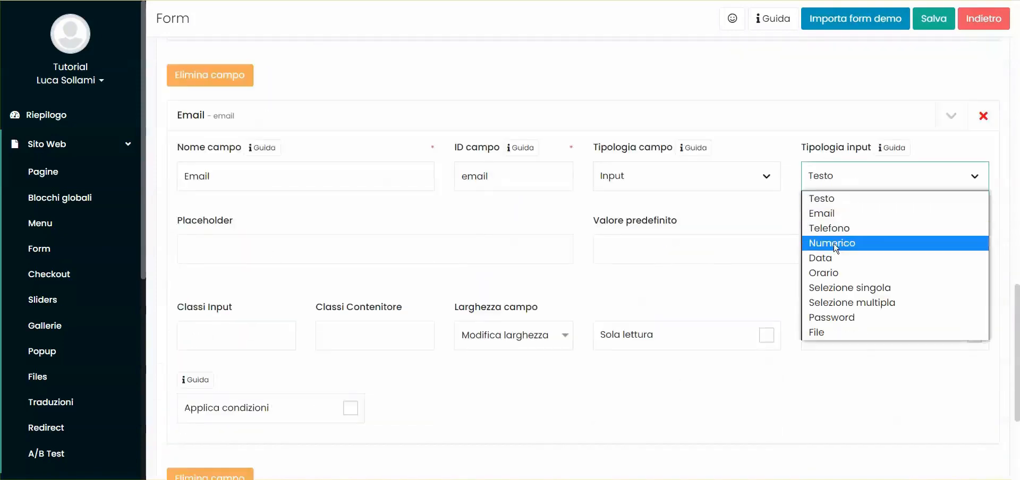
{"action": "left_click", "coordinate": [830, 213]}
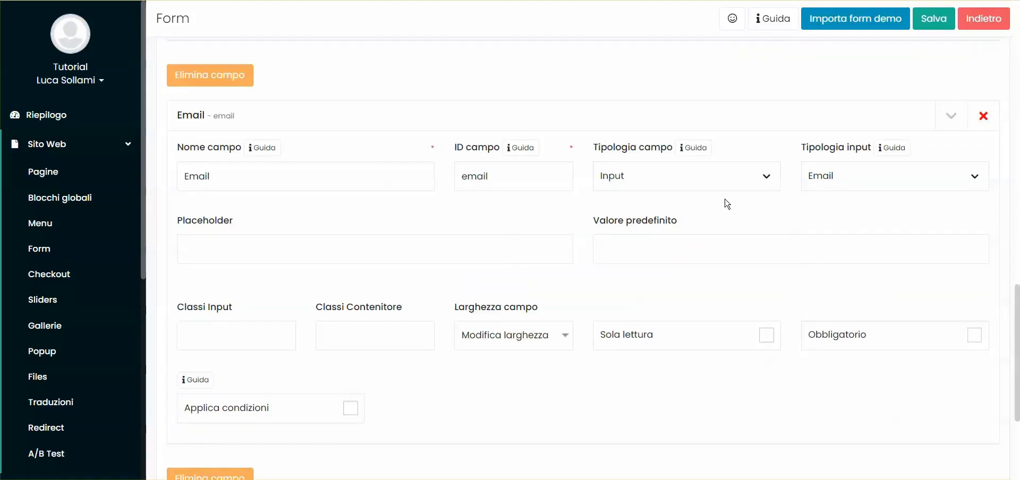
{"action": "left_click", "coordinate": [809, 334]}
Add a fourth visible field with the name Messaggio and the ID messaggio
{"action": "scroll", "coordinate": [887, 271], "scroll_direction": "down", "scroll_amount": 4}
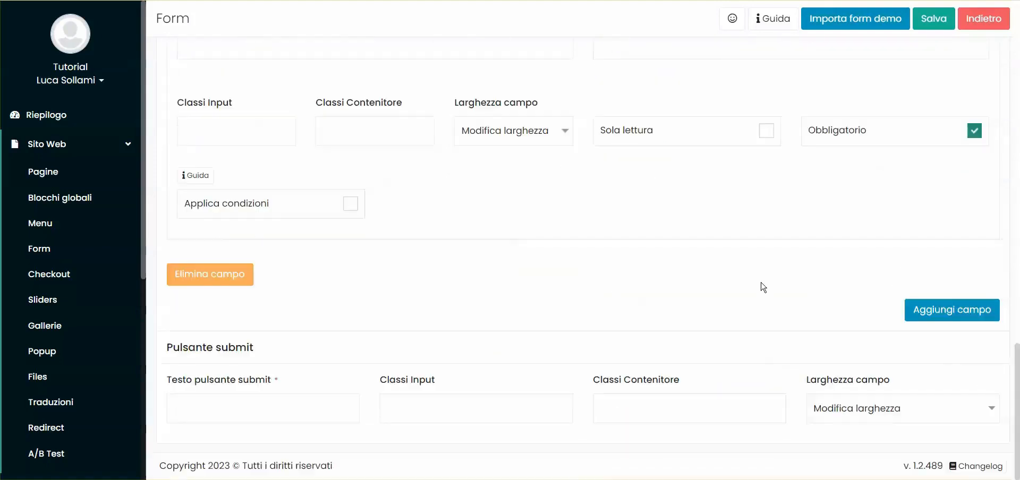
{"action": "left_click", "coordinate": [923, 311]}
{"action": "scroll", "coordinate": [409, 253], "scroll_direction": "down", "scroll_amount": 5}
{"action": "left_click", "coordinate": [268, 103]}
{"action": "type", "text": "Messaggio"}
{"action": "key", "text": "Tab"}
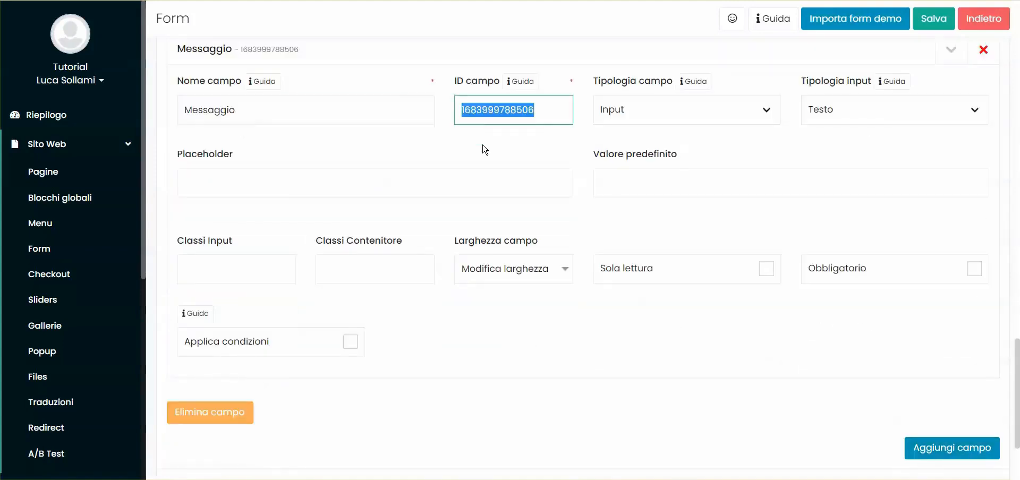
{"action": "type", "text": "messaggio"}
Change the Messaggio field's field type (Tipologia campo) and mark the field as required
{"action": "left_click", "coordinate": [820, 109]}
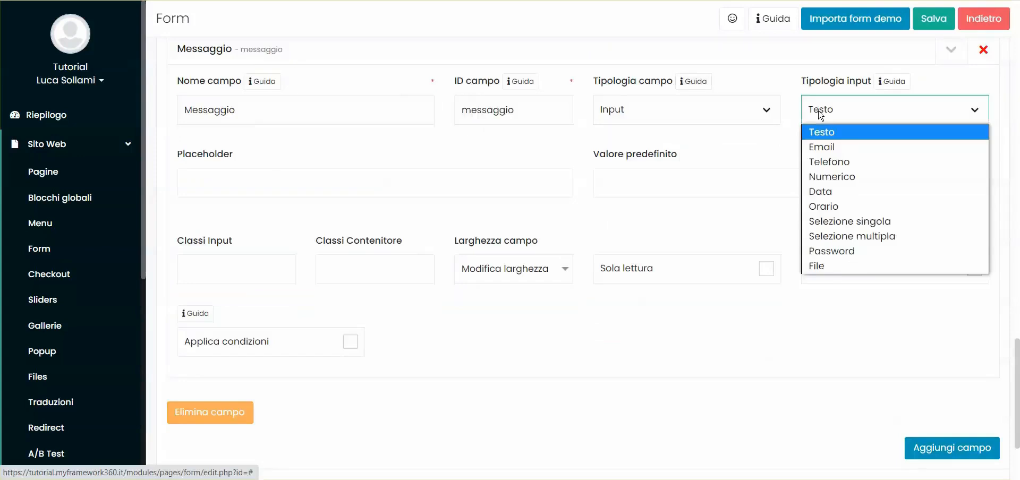
{"action": "left_click", "coordinate": [664, 113]}
{"action": "left_click", "coordinate": [630, 148]}
{"action": "left_click", "coordinate": [931, 256]}
Give the Nome field the placeholder "Inserisci il nome"
{"action": "scroll", "coordinate": [357, 250], "scroll_direction": "up", "scroll_amount": 8}
{"action": "left_click", "coordinate": [217, 243]}
{"action": "scroll", "coordinate": [369, 227], "scroll_direction": "up", "scroll_amount": 2}
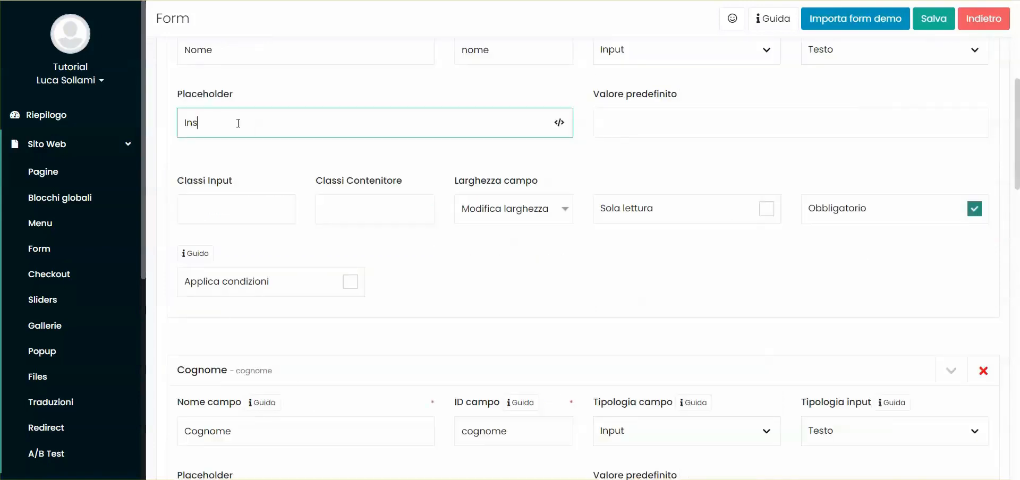
{"action": "type", "text": "erisci i"}
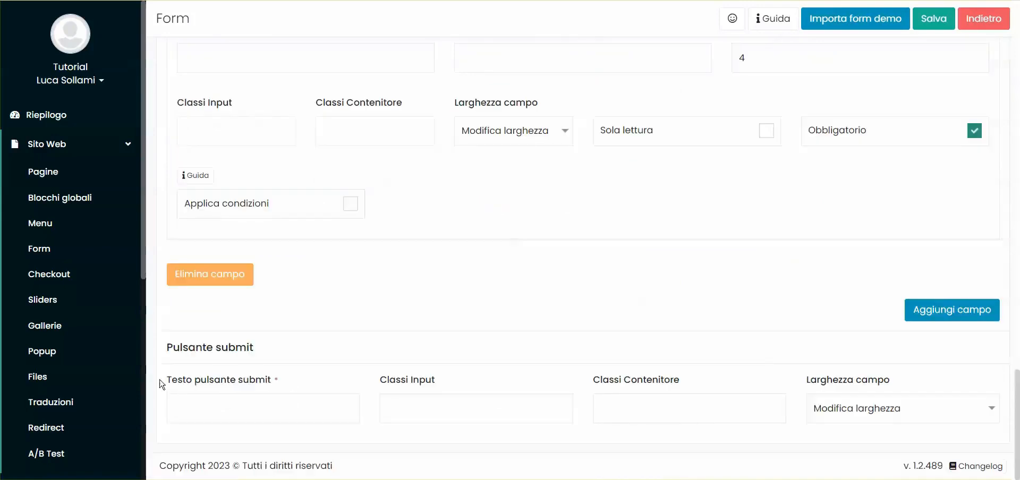
Set the submit button's text to "Invia richiesta"
{"action": "left_click", "coordinate": [200, 413]}
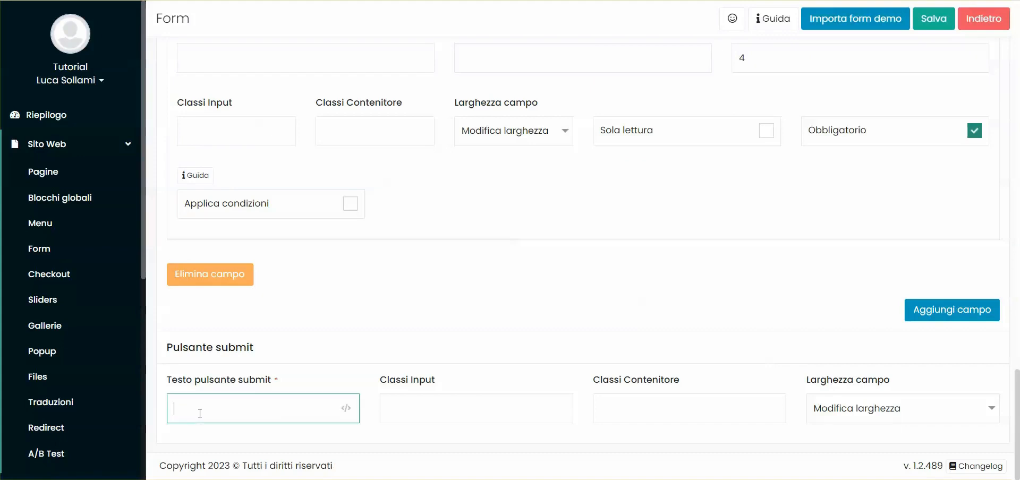
{"action": "type", "text": "r"}
{"action": "type", "text": "i"}
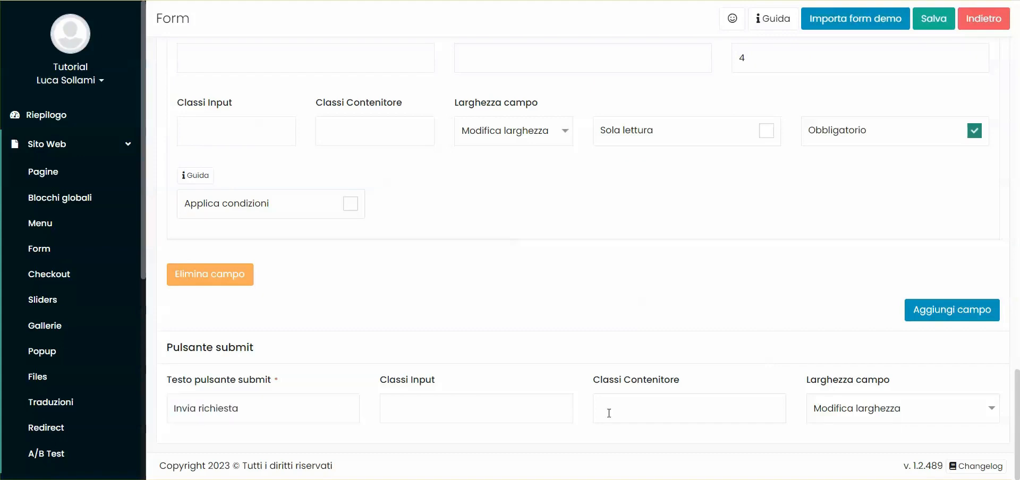
Name the form "Form di contatto"
{"action": "scroll", "coordinate": [609, 413], "scroll_direction": "up", "scroll_amount": 20}
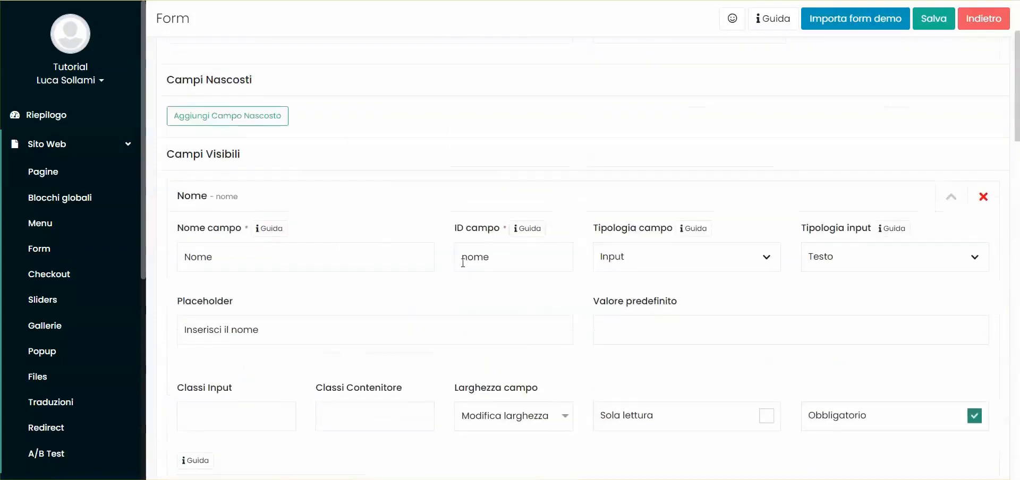
{"action": "scroll", "coordinate": [409, 241], "scroll_direction": "up", "scroll_amount": 3}
{"action": "left_click", "coordinate": [235, 148]}
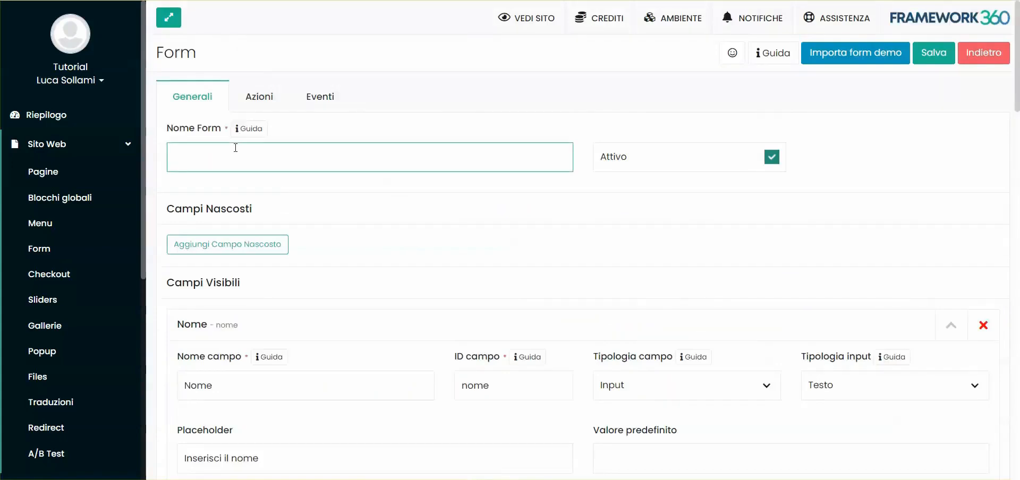
{"action": "type", "text": "Form di contatto"}
Activate the form's Registra cliente action and map its Nome, Cognome and Email to the matching form fields
{"action": "left_click", "coordinate": [254, 98]}
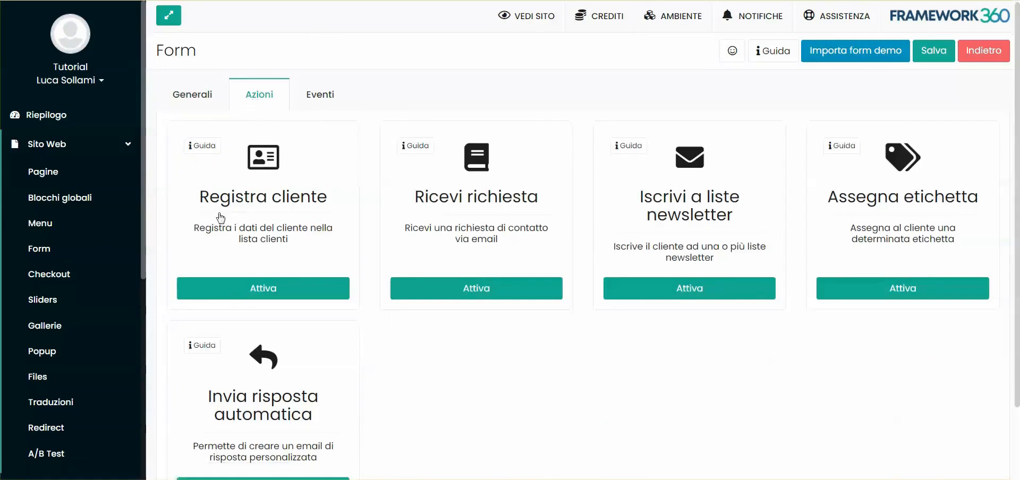
{"action": "scroll", "coordinate": [220, 215], "scroll_direction": "down", "scroll_amount": 1}
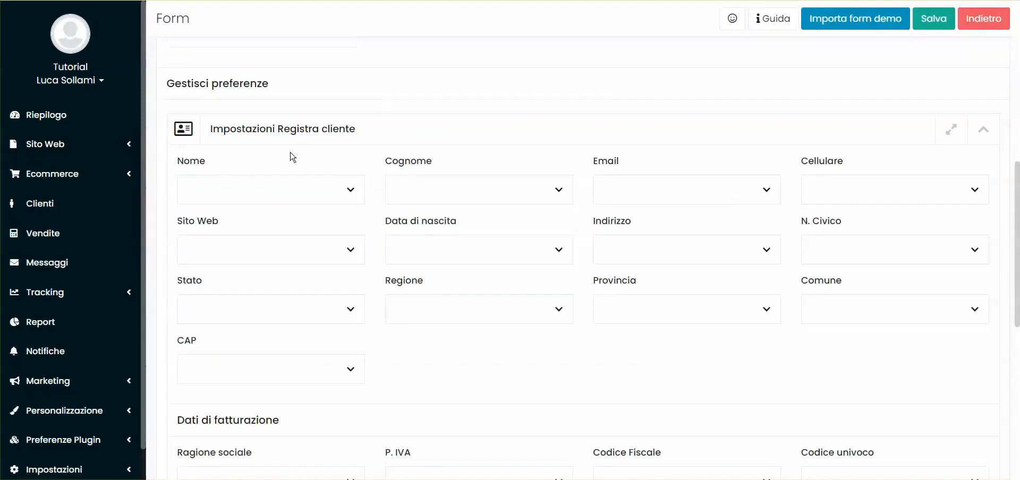
{"action": "left_click", "coordinate": [222, 188]}
{"action": "left_click", "coordinate": [212, 238]}
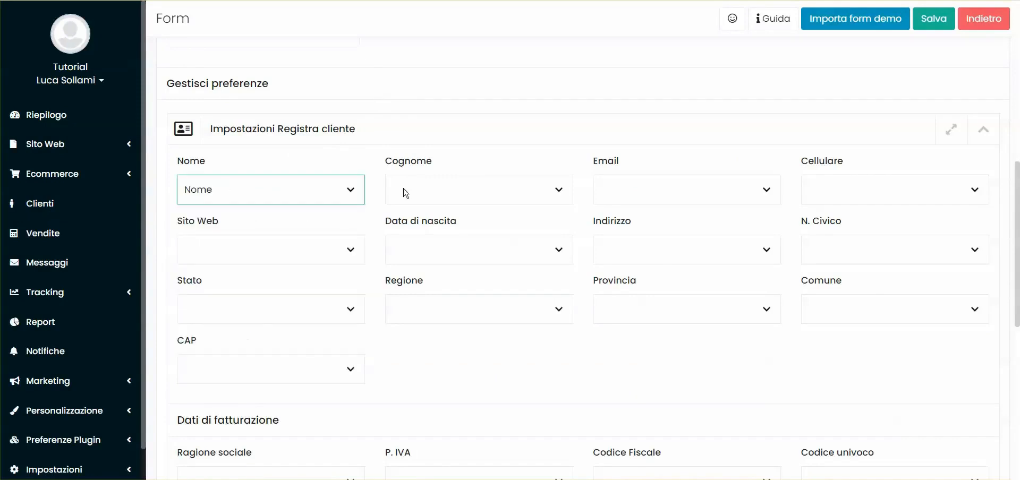
{"action": "left_click", "coordinate": [405, 189]}
{"action": "left_click", "coordinate": [424, 254]}
{"action": "left_click", "coordinate": [658, 190]}
{"action": "left_click", "coordinate": [630, 267]}
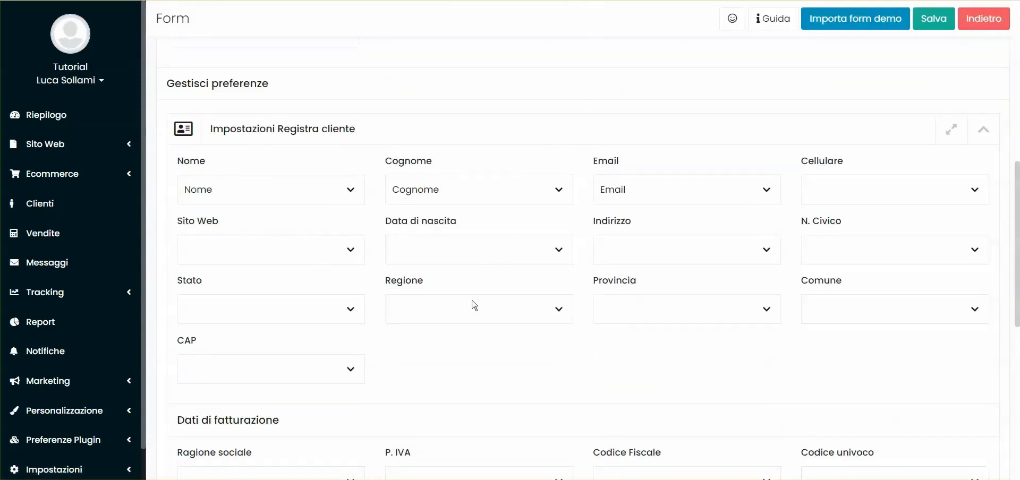
Activate the form's Ricevi richiesta action
{"action": "scroll", "coordinate": [474, 305], "scroll_direction": "down", "scroll_amount": 9}
{"action": "scroll", "coordinate": [500, 308], "scroll_direction": "up", "scroll_amount": 11}
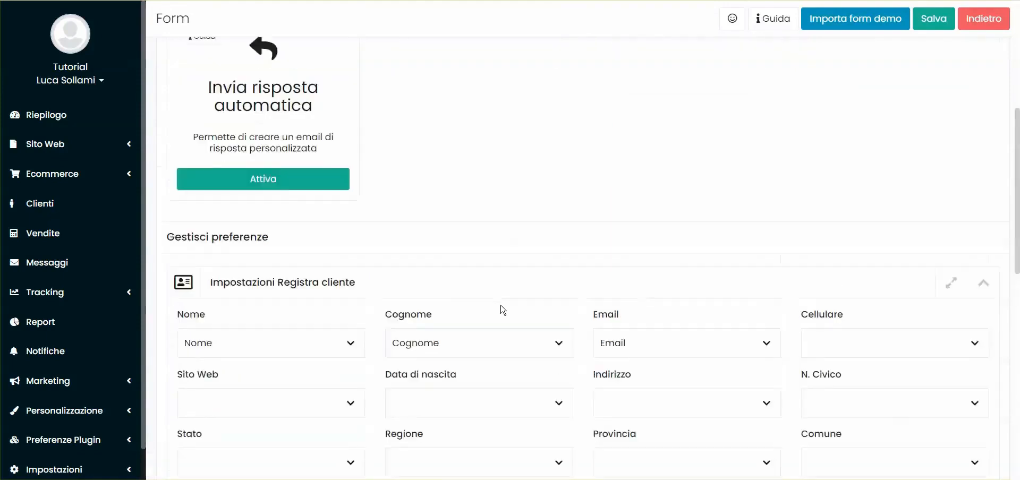
{"action": "scroll", "coordinate": [501, 309], "scroll_direction": "up", "scroll_amount": 5}
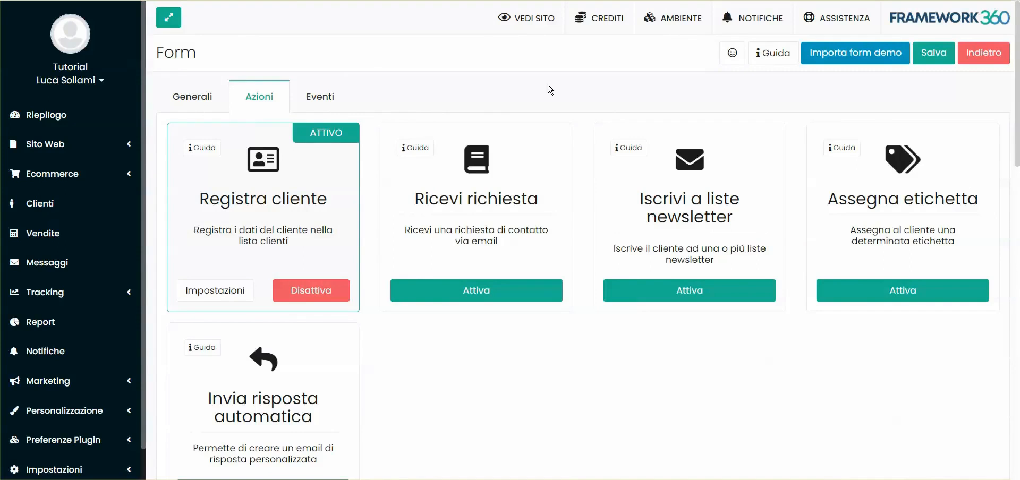
{"action": "scroll", "coordinate": [549, 89], "scroll_direction": "down", "scroll_amount": 1}
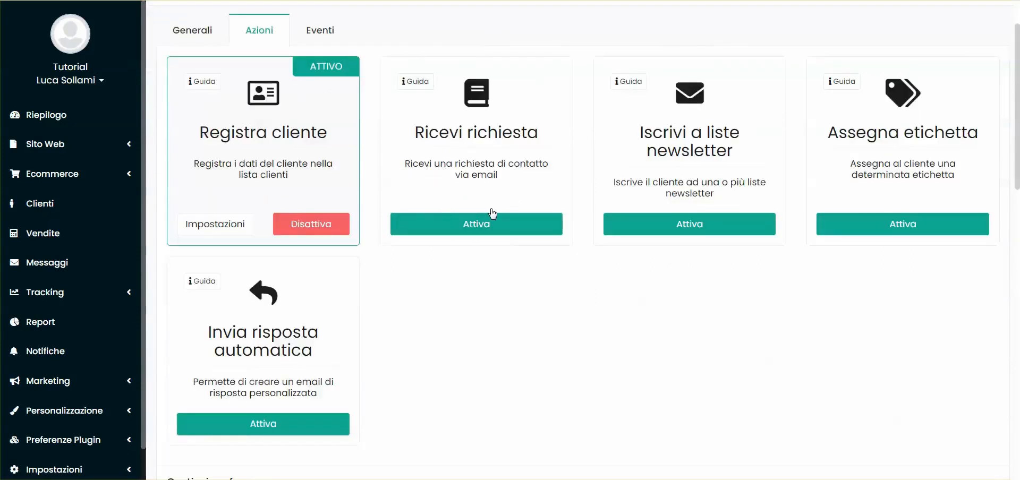
{"action": "scroll", "coordinate": [489, 312], "scroll_direction": "down", "scroll_amount": 1}
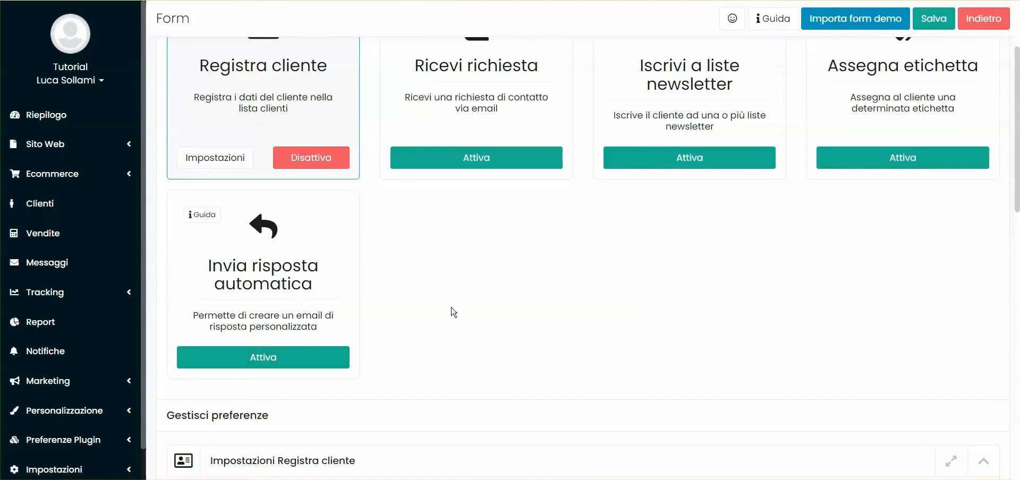
{"action": "scroll", "coordinate": [453, 312], "scroll_direction": "up", "scroll_amount": 1}
{"action": "left_click", "coordinate": [485, 225]}
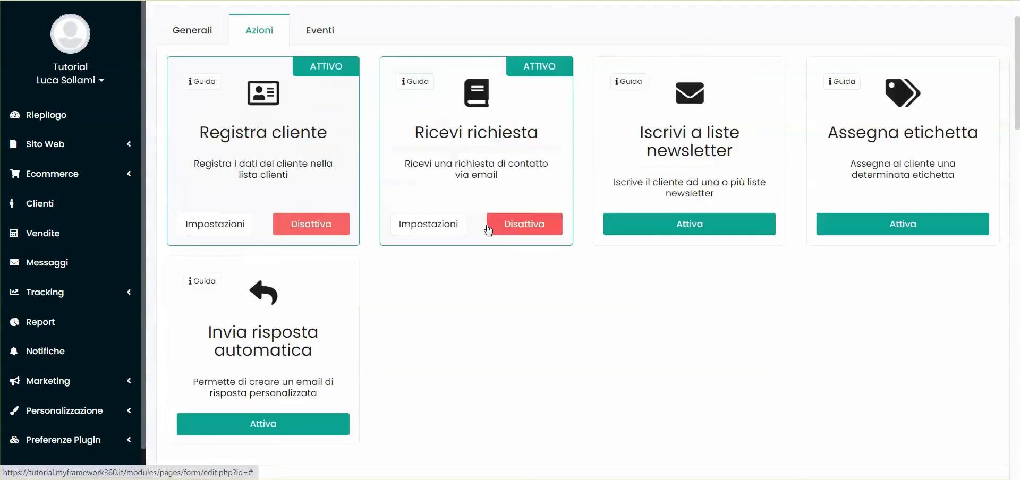
In the Ricevi richiesta settings, map Nome, Cognome and Email to the matching form fields
{"action": "scroll", "coordinate": [478, 163], "scroll_direction": "down", "scroll_amount": 5}
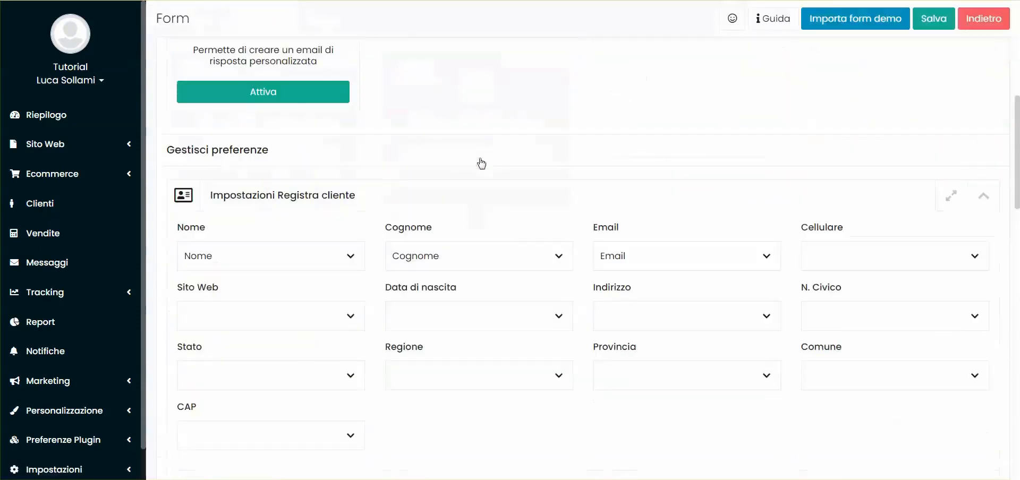
{"action": "scroll", "coordinate": [477, 163], "scroll_direction": "down", "scroll_amount": 10}
{"action": "scroll", "coordinate": [272, 179], "scroll_direction": "up", "scroll_amount": 5}
{"action": "left_click_drag", "start_coordinate": [208, 154], "coordinate": [366, 155]}
{"action": "left_click", "coordinate": [346, 167]}
{"action": "left_click", "coordinate": [228, 212]}
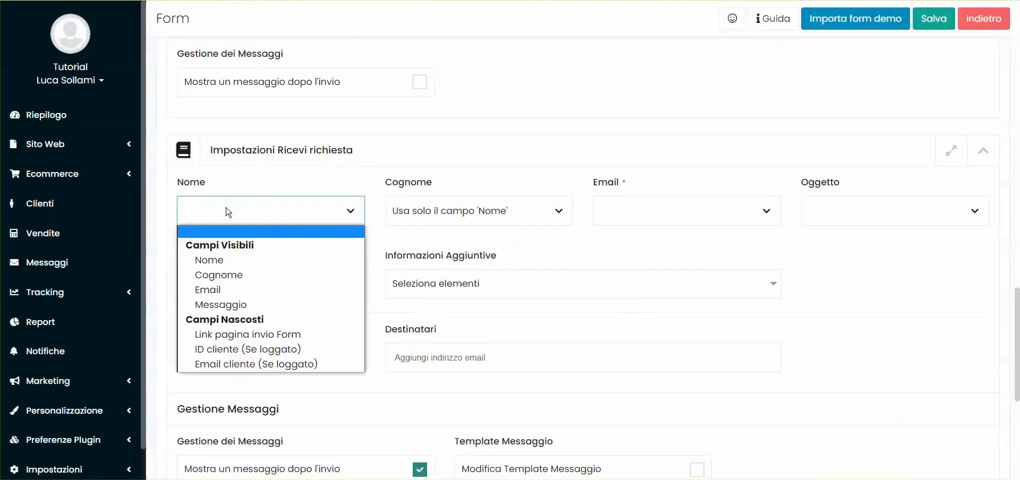
{"action": "left_click", "coordinate": [213, 260]}
{"action": "left_click", "coordinate": [408, 215]}
{"action": "left_click", "coordinate": [420, 275]}
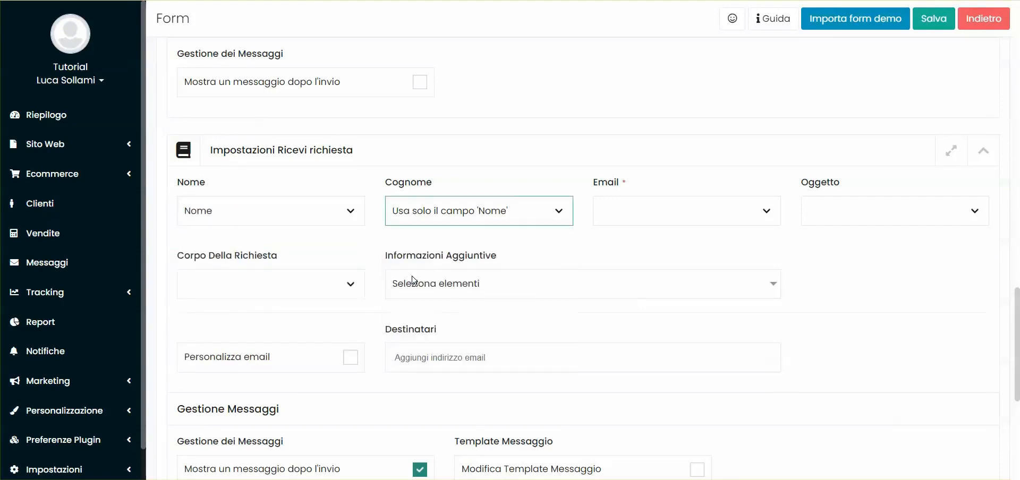
{"action": "left_click", "coordinate": [625, 219]}
{"action": "left_click", "coordinate": [624, 290]}
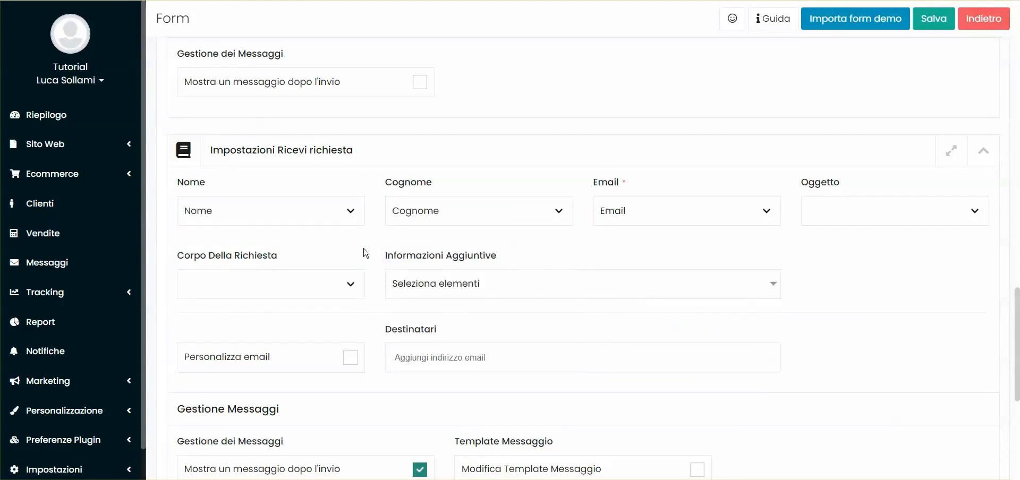
In the Ricevi richiesta settings, map Corpo Della Richiesta to the Messaggio field
{"action": "left_click", "coordinate": [228, 277]}
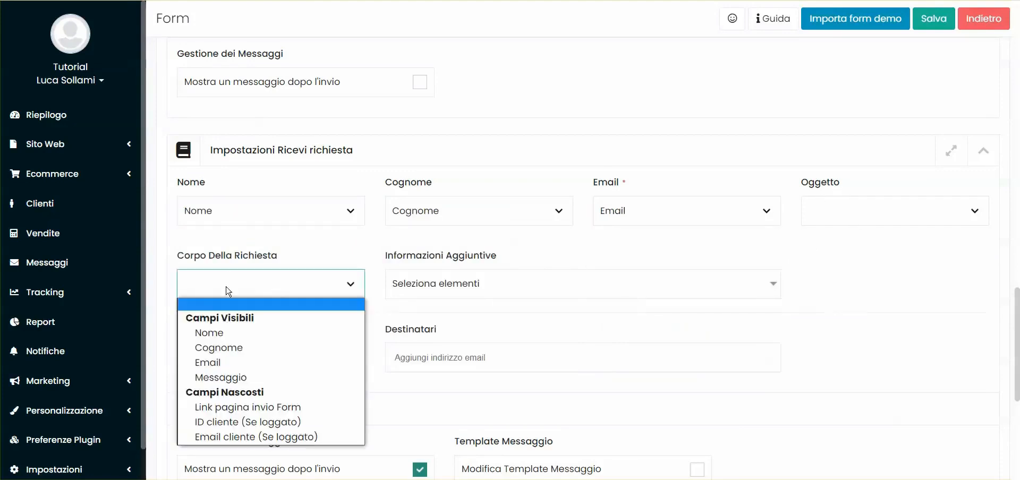
{"action": "left_click", "coordinate": [222, 378]}
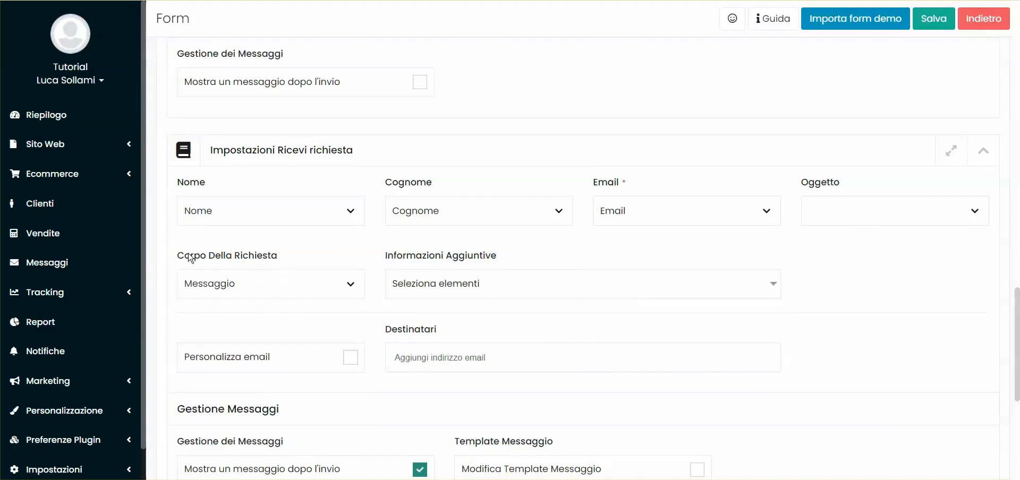
{"action": "left_click_drag", "start_coordinate": [187, 259], "coordinate": [289, 257]}
{"action": "left_click", "coordinate": [289, 257]}
Review the form's visible fields in the general settings, collapsing Nome and Cognome, and return to the form's actions
{"action": "scroll", "coordinate": [415, 265], "scroll_direction": "down", "scroll_amount": 3}
{"action": "scroll", "coordinate": [332, 277], "scroll_direction": "up", "scroll_amount": 15}
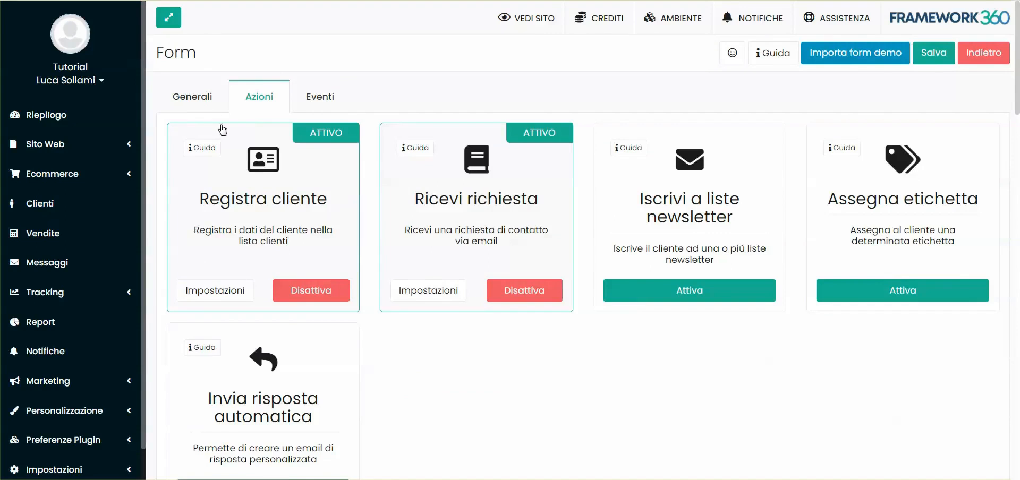
{"action": "left_click", "coordinate": [193, 103]}
{"action": "scroll", "coordinate": [262, 234], "scroll_direction": "down", "scroll_amount": 5}
{"action": "scroll", "coordinate": [238, 202], "scroll_direction": "up", "scroll_amount": 2}
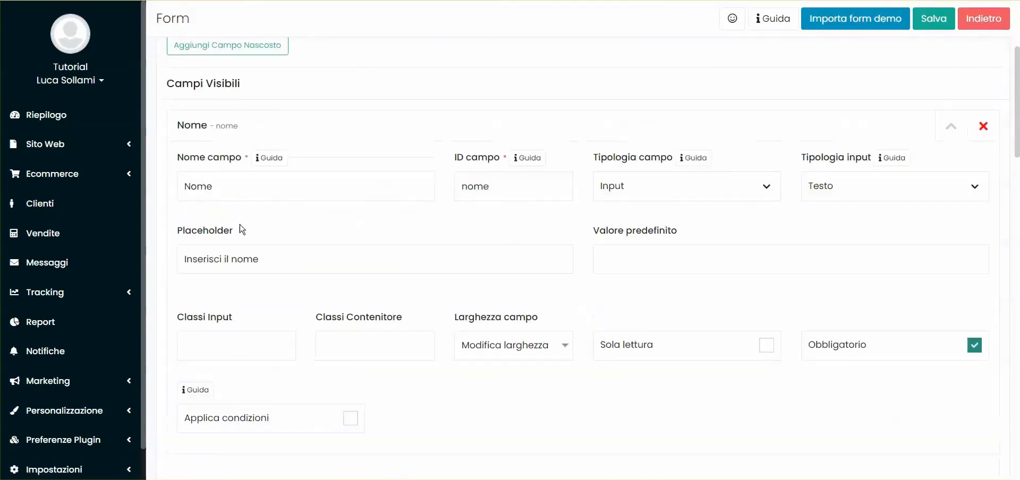
{"action": "left_click", "coordinate": [950, 125]}
{"action": "left_click", "coordinate": [950, 193]}
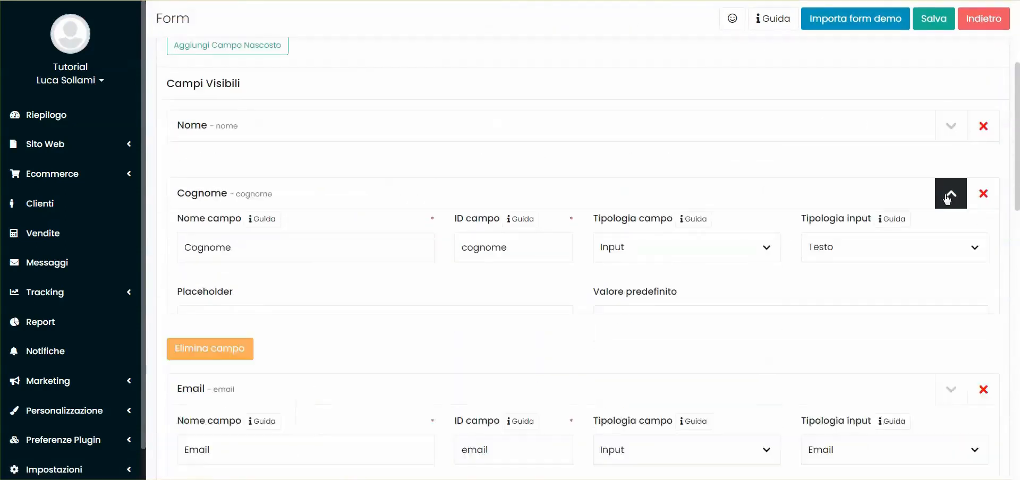
{"action": "scroll", "coordinate": [726, 245], "scroll_direction": "up", "scroll_amount": 3}
{"action": "left_click", "coordinate": [259, 96]}
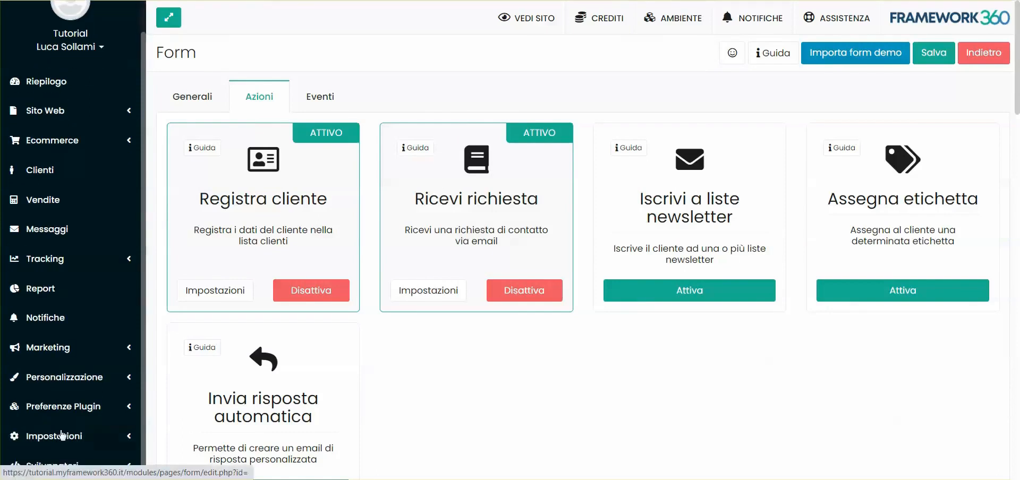
Open the Configurazione page of Impostazioni in a new browser tab
{"action": "left_click", "coordinate": [54, 469]}
{"action": "scroll", "coordinate": [73, 336], "scroll_direction": "down", "scroll_amount": 5}
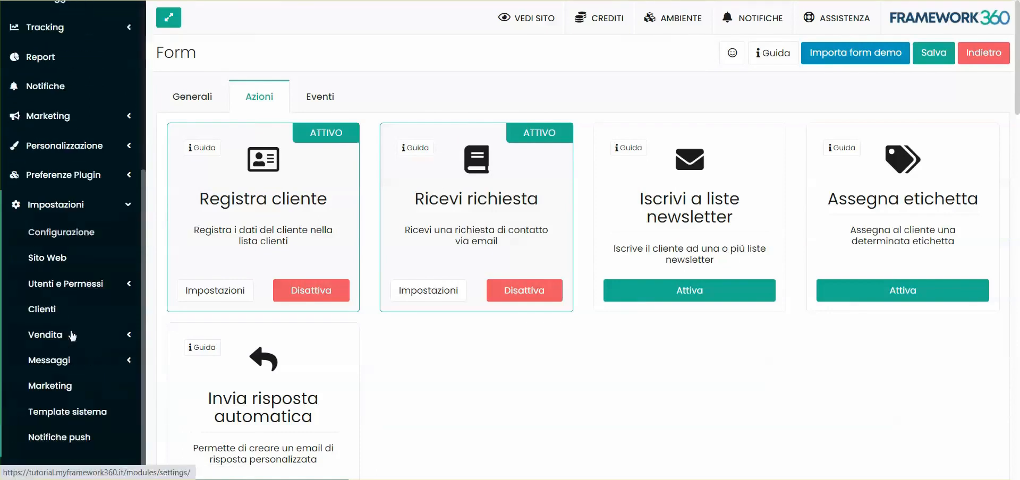
{"action": "right_click", "coordinate": [51, 226]}
{"action": "left_click", "coordinate": [96, 245]}
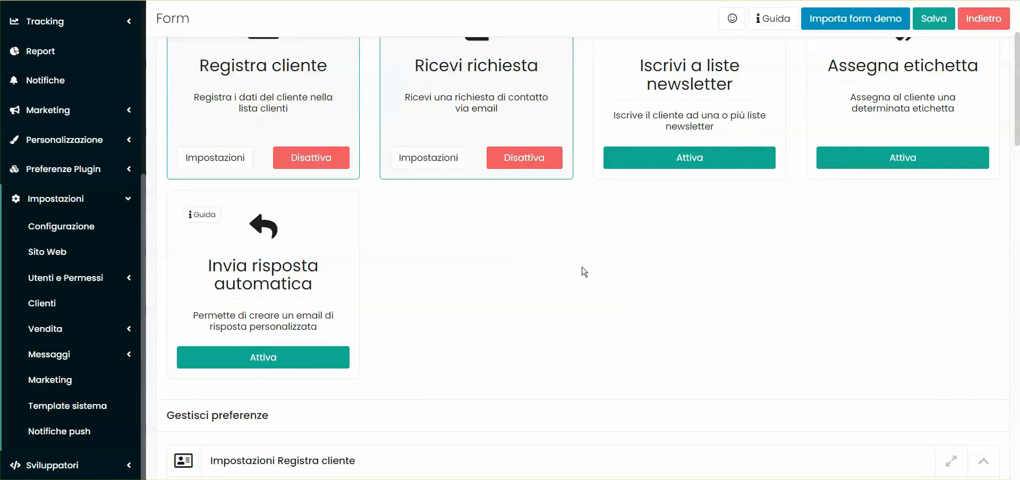
Activate the form's Invia risposta automatica action and go to its settings
{"action": "scroll", "coordinate": [584, 271], "scroll_direction": "down", "scroll_amount": 1}
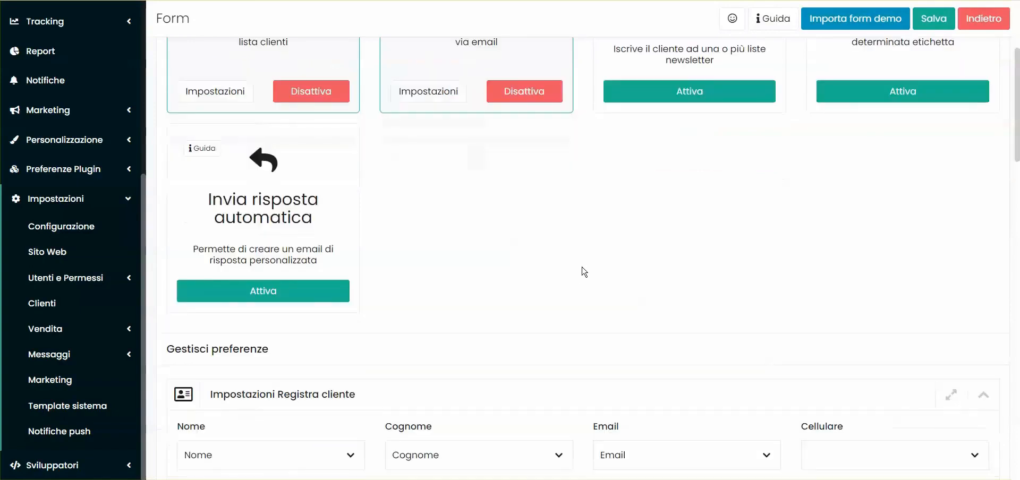
{"action": "left_click", "coordinate": [249, 293]}
{"action": "scroll", "coordinate": [325, 228], "scroll_direction": "down", "scroll_amount": 5}
{"action": "scroll", "coordinate": [345, 227], "scroll_direction": "down", "scroll_amount": 15}
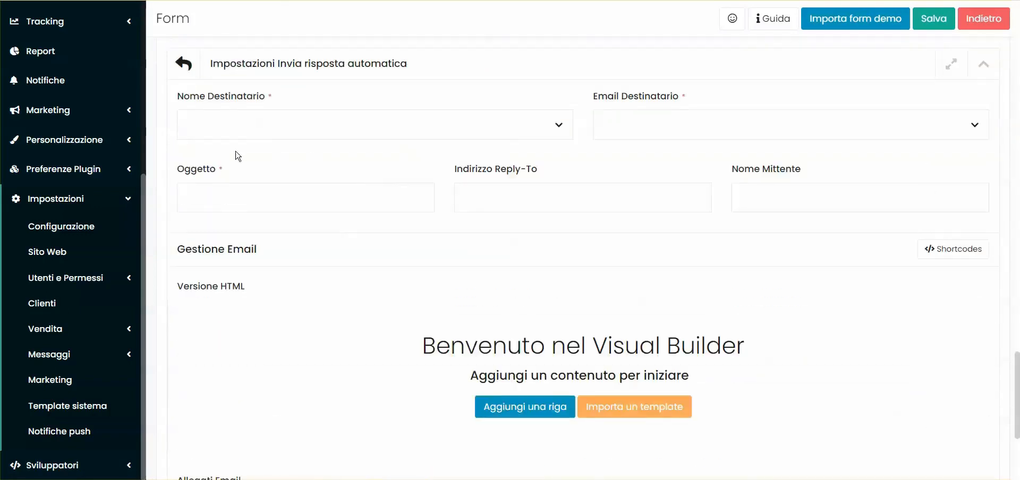
In the Invia risposta automatica settings, map Nome Destinatario to Nome and Email Destinatario to Email
{"action": "scroll", "coordinate": [231, 127], "scroll_direction": "up", "scroll_amount": 1}
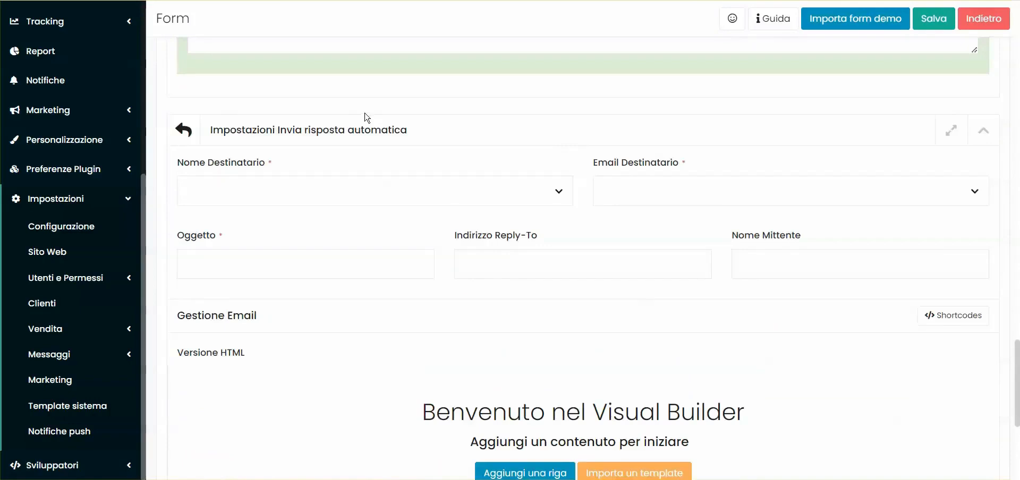
{"action": "left_click", "coordinate": [218, 195]}
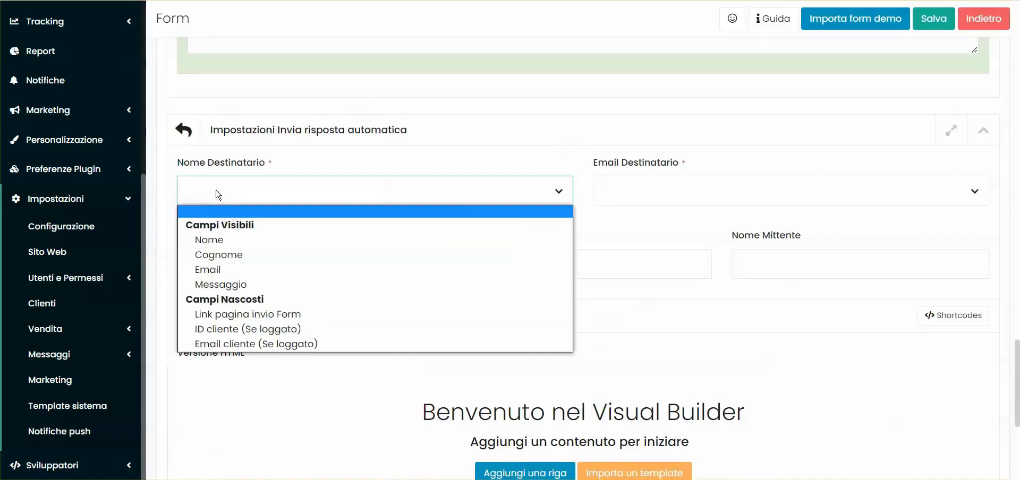
{"action": "left_click", "coordinate": [229, 246]}
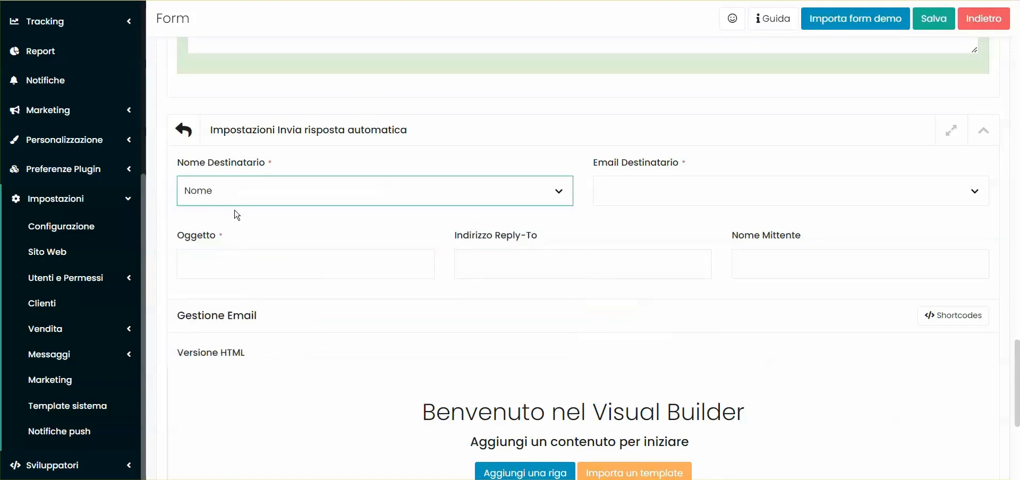
{"action": "left_click", "coordinate": [636, 199]}
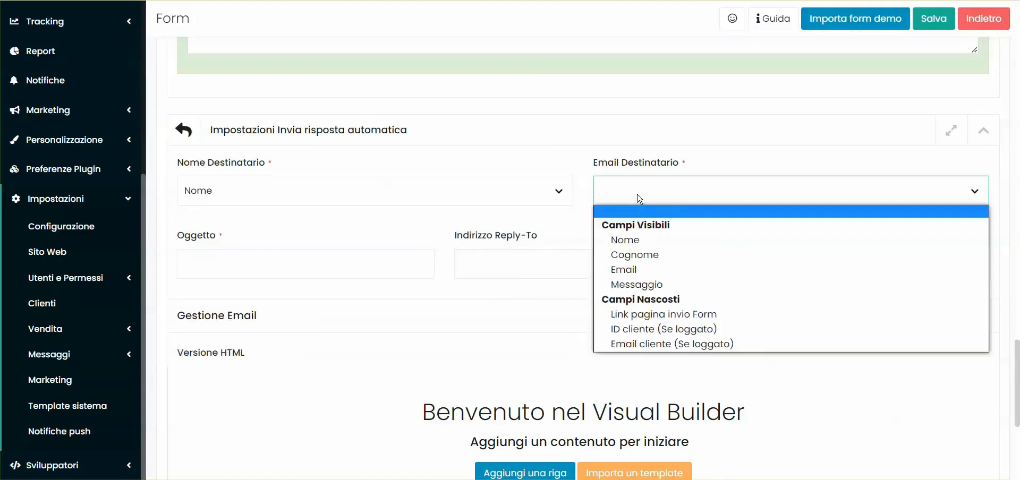
{"action": "left_click", "coordinate": [627, 274]}
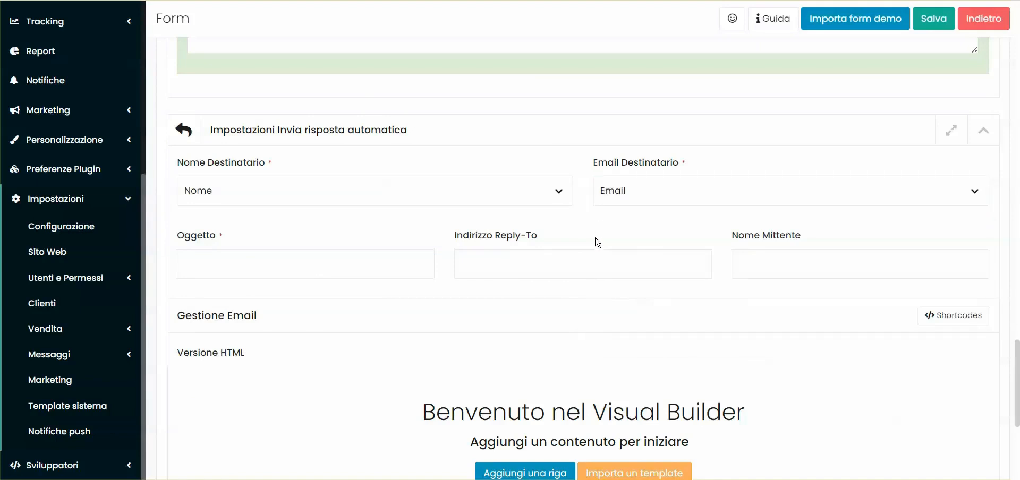
Set the automatic reply's Oggetto to "Grazie della tua richiesta!"
{"action": "scroll", "coordinate": [595, 242], "scroll_direction": "down", "scroll_amount": 1}
{"action": "left_click", "coordinate": [213, 195]}
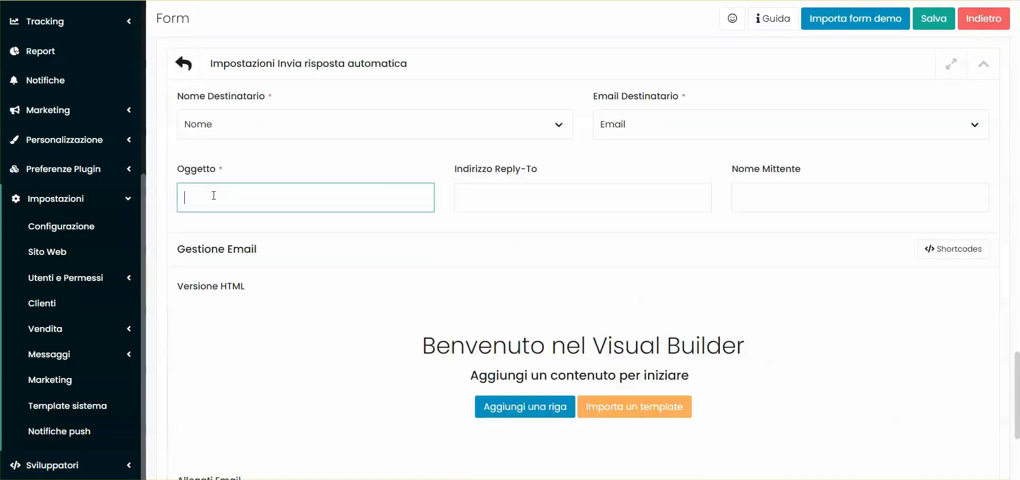
{"action": "type", "text": "Grazie della tua richiesta!"}
{"action": "left_click", "coordinate": [440, 223]}
{"action": "left_click_drag", "start_coordinate": [456, 171], "coordinate": [546, 171]}
{"action": "left_click", "coordinate": [555, 171]}
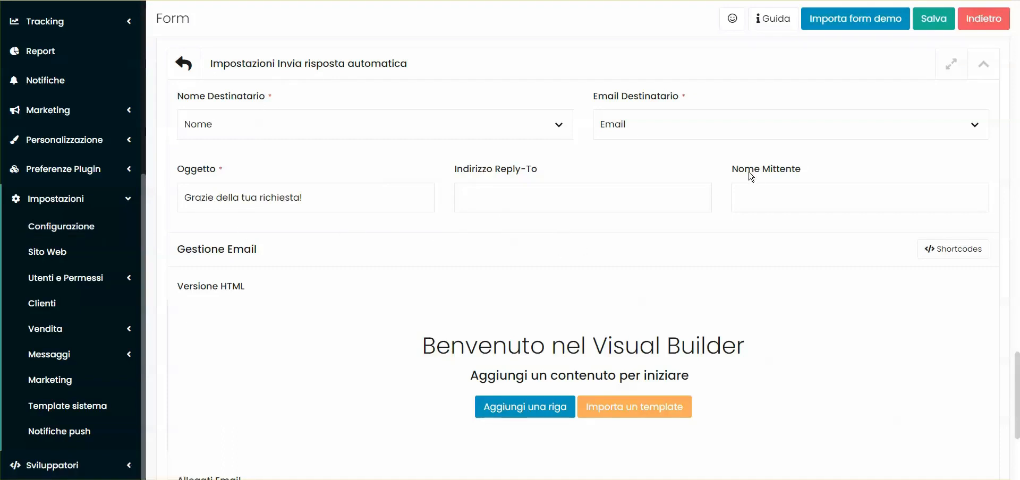
Reopen the Configurazione settings page in another browser tab
{"action": "left_click", "coordinate": [749, 202]}
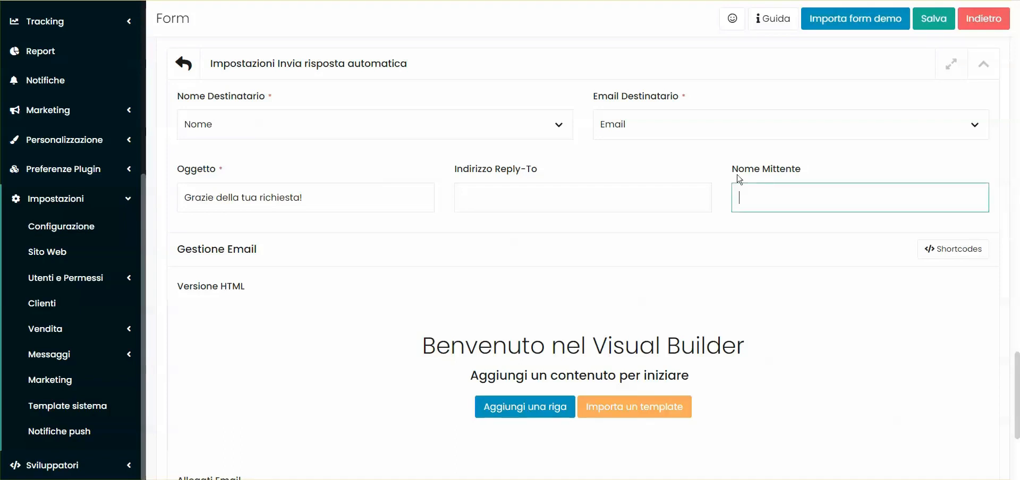
{"action": "right_click", "coordinate": [65, 226]}
{"action": "left_click", "coordinate": [133, 233]}
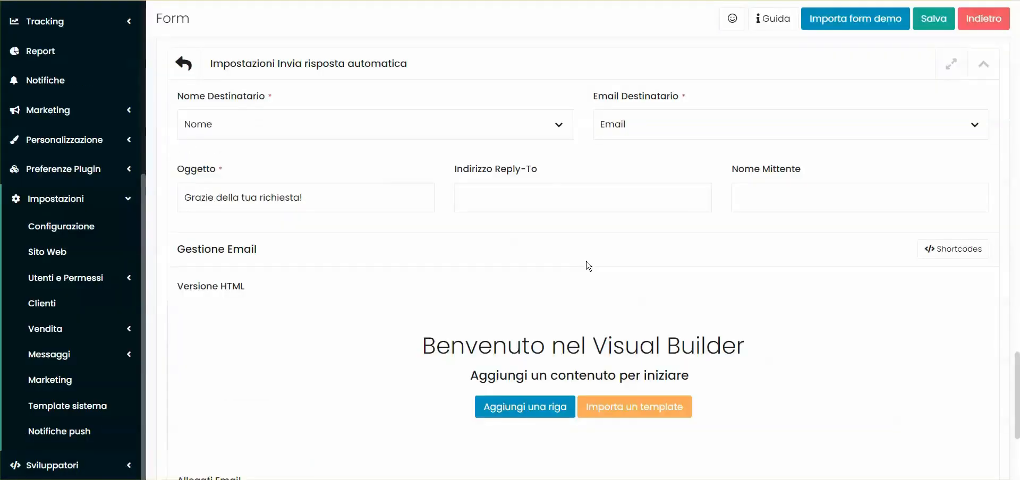
Add a row to the HTML version of the automatic reply email
{"action": "scroll", "coordinate": [587, 266], "scroll_direction": "down", "scroll_amount": 1}
{"action": "scroll", "coordinate": [403, 230], "scroll_direction": "down", "scroll_amount": 1}
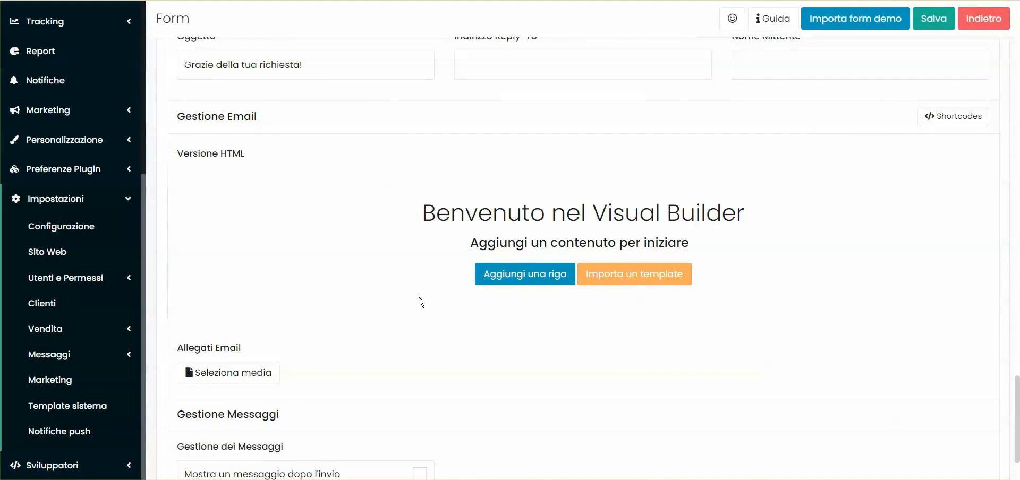
{"action": "left_click", "coordinate": [503, 278]}
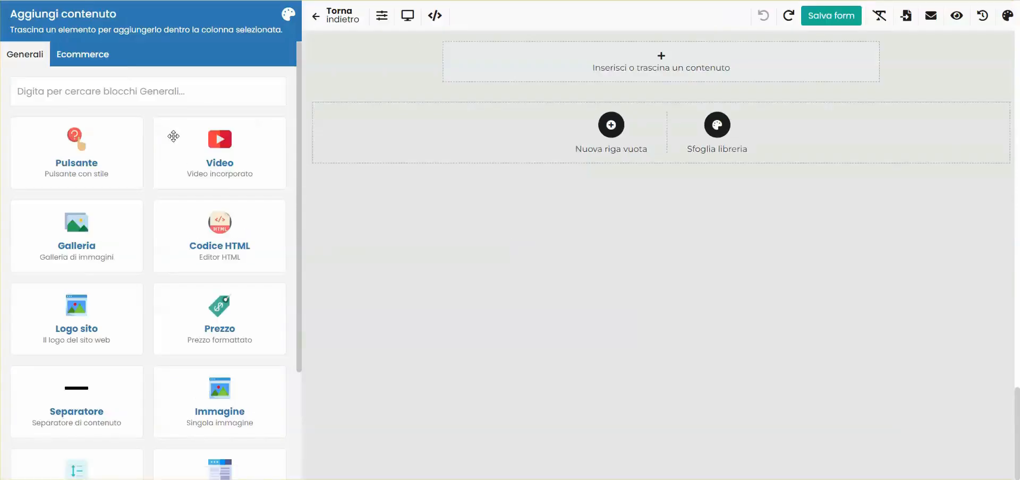
Insert a Logo sito block in the email's empty row and set its horizontal alignment to Centro
{"action": "left_click", "coordinate": [129, 84]}
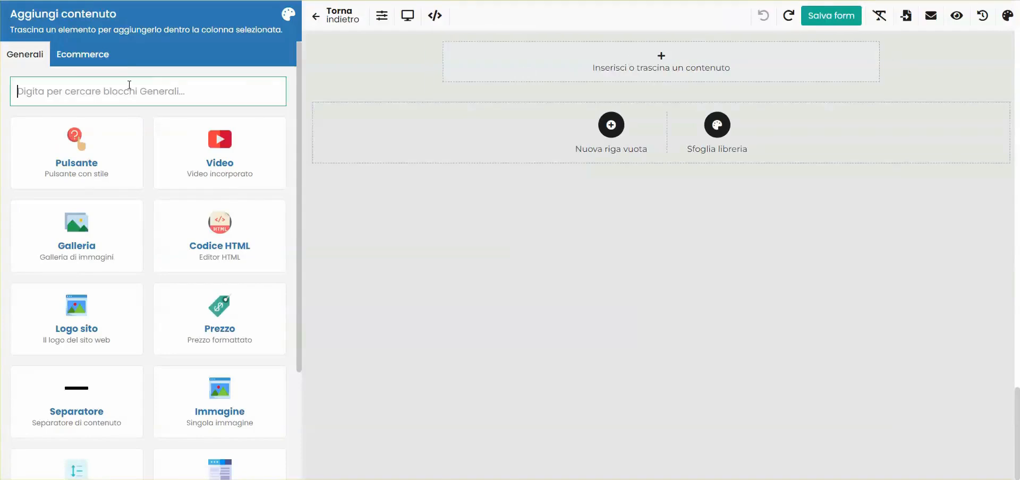
{"action": "type", "text": "logo"}
{"action": "left_click_drag", "start_coordinate": [77, 139], "coordinate": [595, 95]}
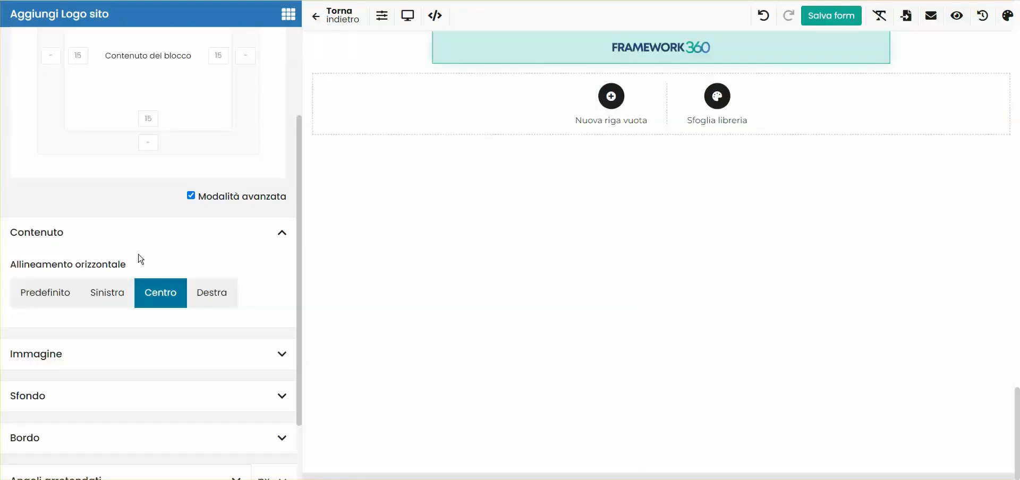
{"action": "left_click", "coordinate": [161, 296]}
Insert an Editor testo block directly below the logo in the email
{"action": "double_click", "coordinate": [105, 96]}
{"action": "key", "text": "BackSpace"}
{"action": "type", "text": "test"}
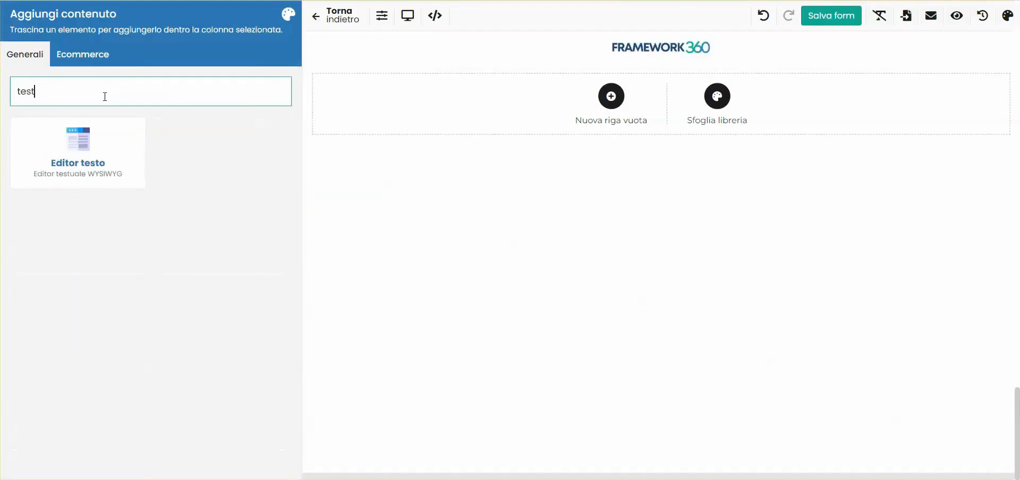
{"action": "left_click_drag", "start_coordinate": [90, 144], "coordinate": [604, 64]}
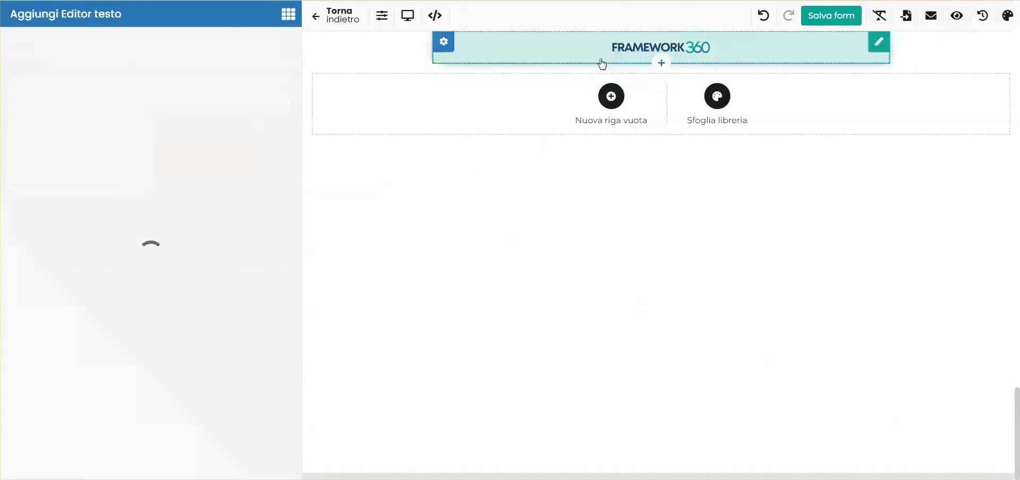
Write "Grazie {nome} per averci contattato, ti risponderemo al più presto!" in the text block, inserting {nome} as a shortcode
{"action": "type", "text": "Grazie"}
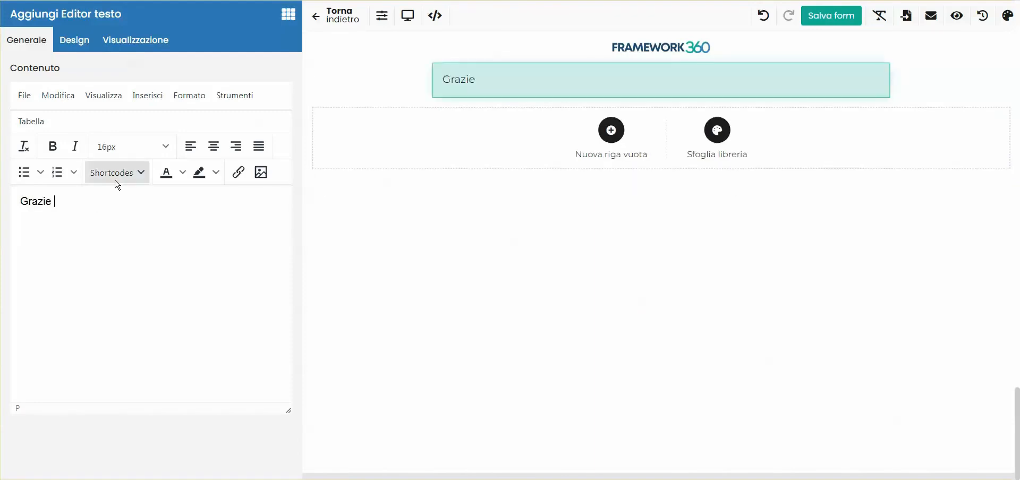
{"action": "left_click", "coordinate": [115, 178]}
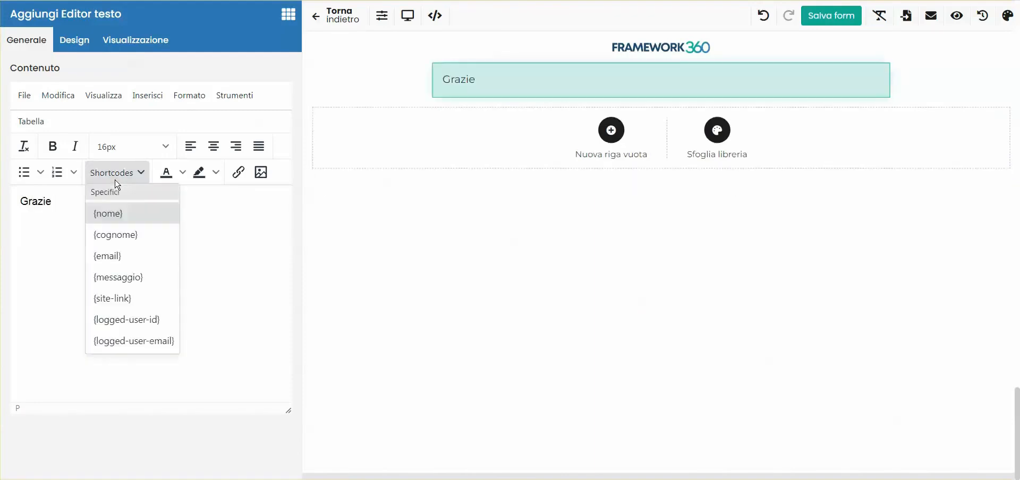
{"action": "left_click", "coordinate": [114, 215]}
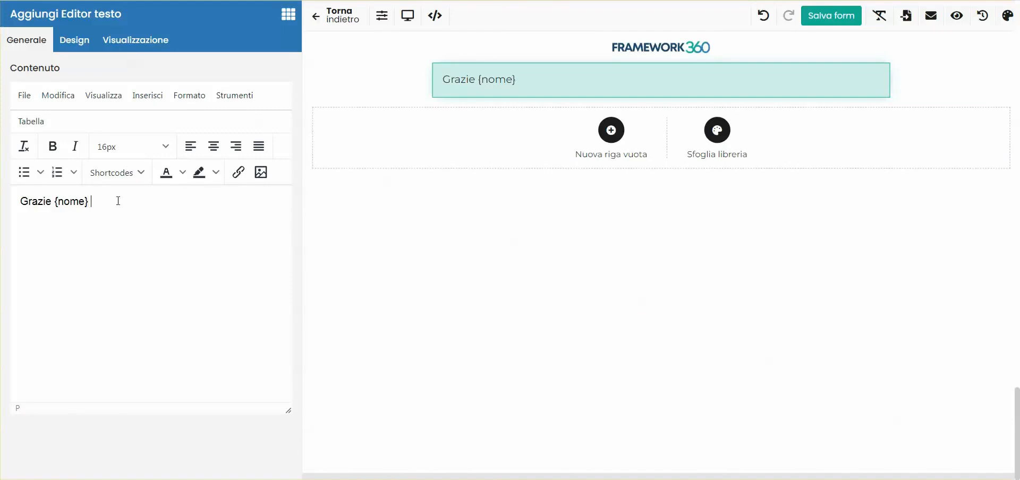
{"action": "type", "text": "per averci contattato, ti risponderemo al più presto!"}
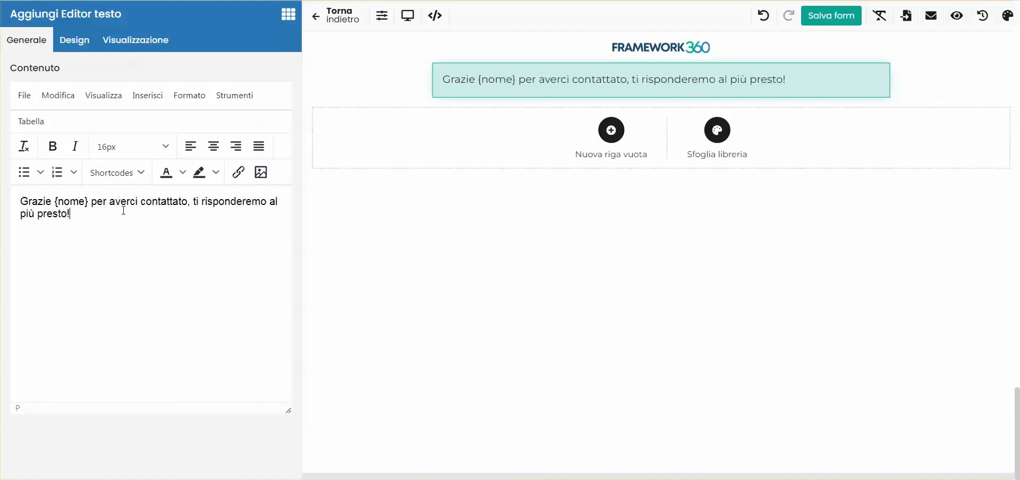
{"action": "key", "text": "Return"}
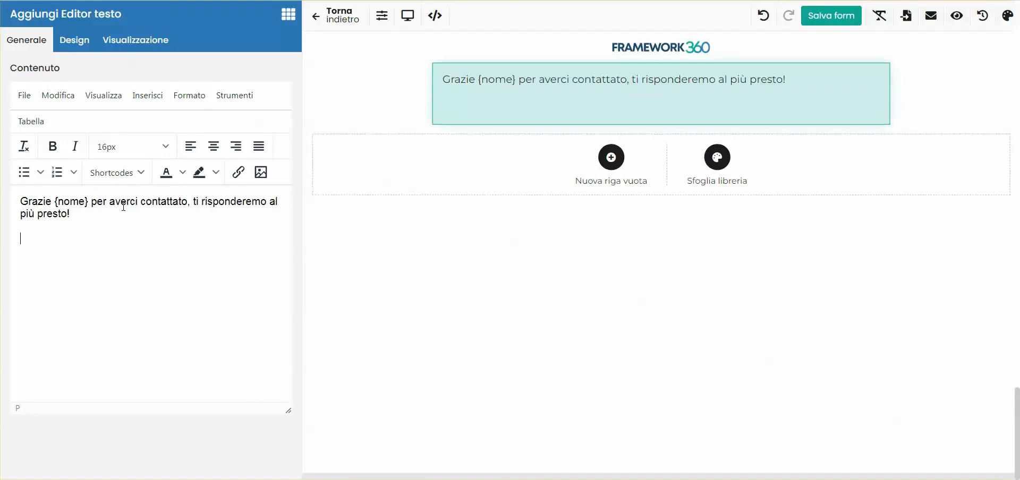
{"action": "key", "text": "Return"}
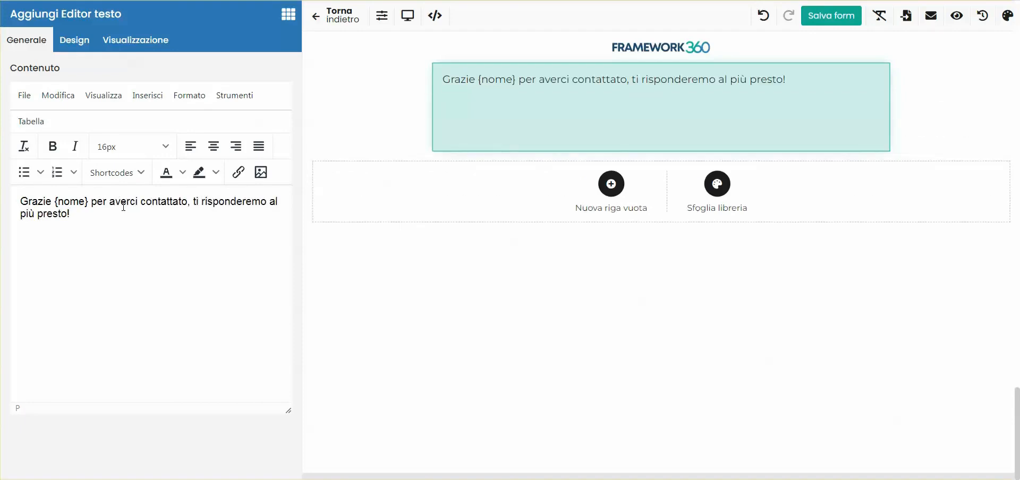
{"action": "type", "text": "Intanto visualizza la nostra o"}
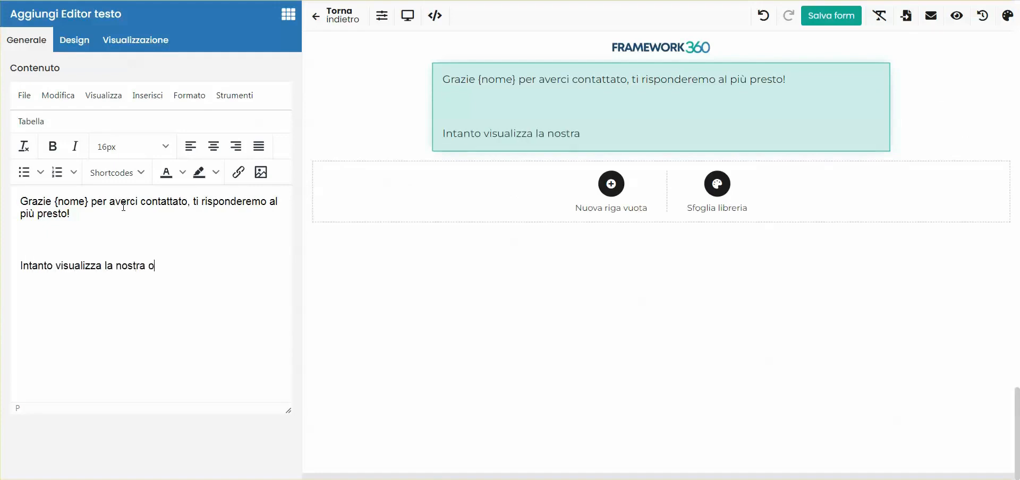
{"action": "type", "text": "fferta a te dedicata:"}
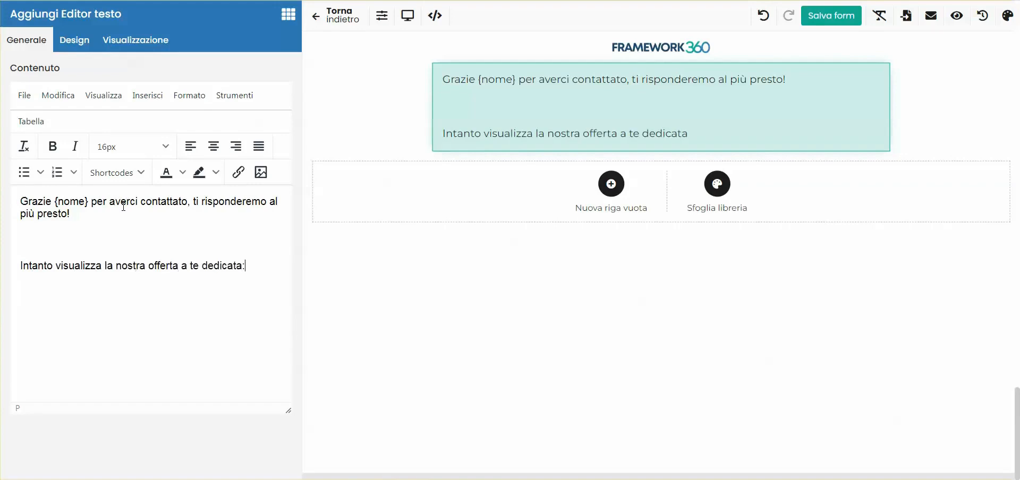
{"action": "type", "text": " https://ww"}
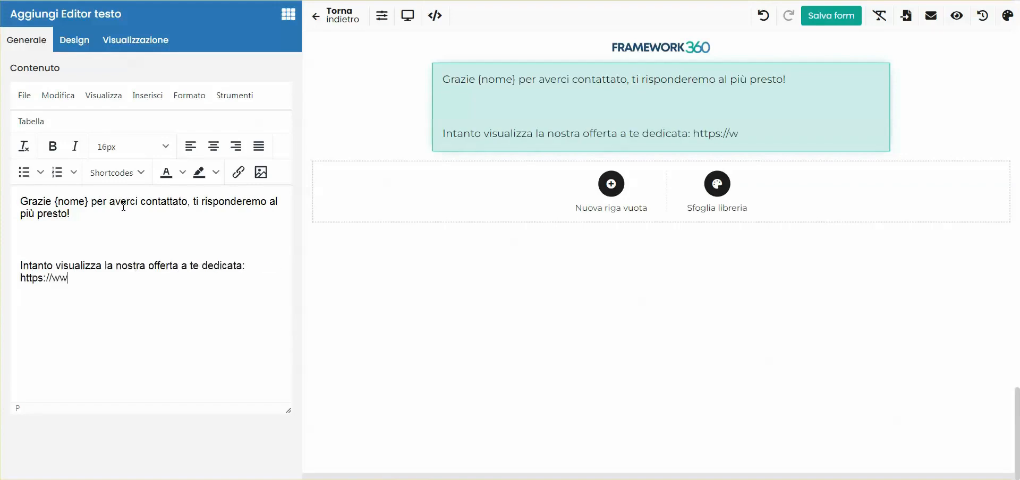
{"action": "type", "text": "w.offerta"}
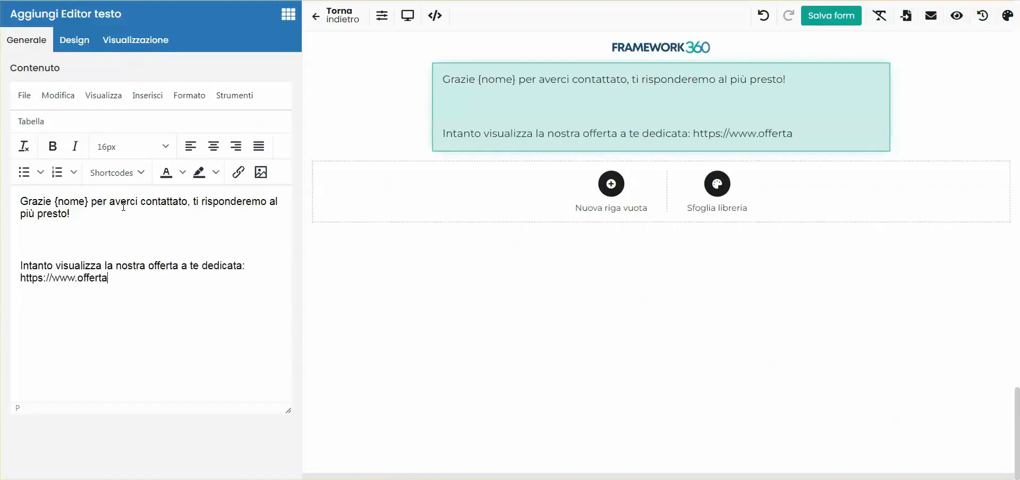
{"action": "type", "text": "dedicata.com"}
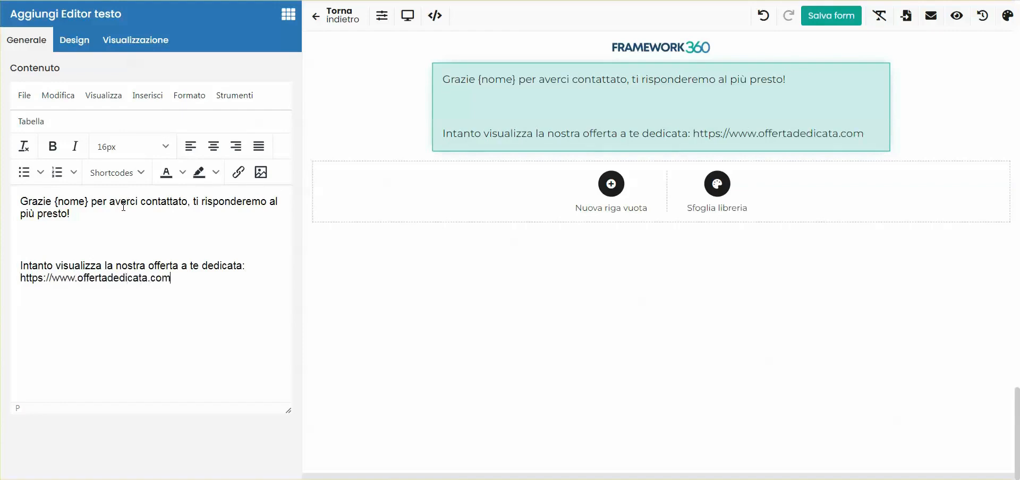
{"action": "left_click_drag", "start_coordinate": [181, 279], "coordinate": [24, 293]}
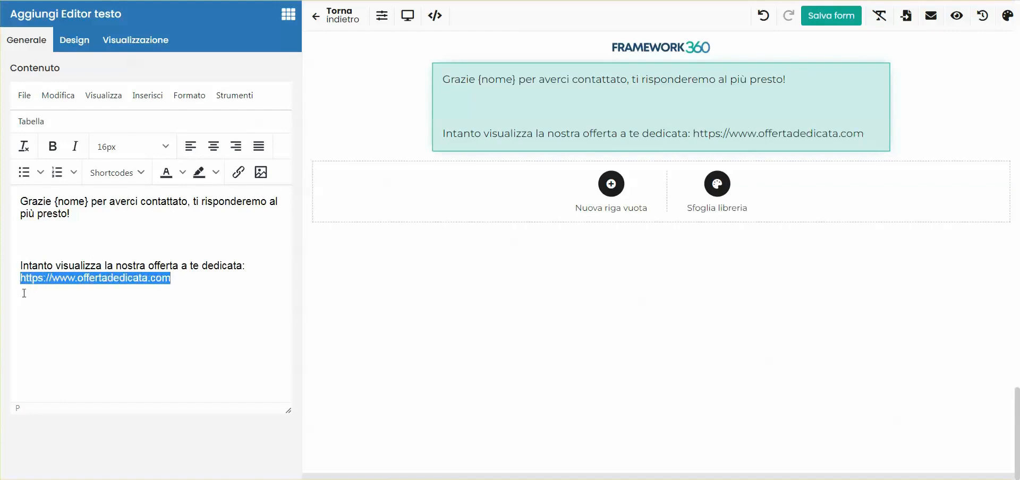
{"action": "left_click", "coordinate": [183, 272]}
{"action": "left_click_drag", "start_coordinate": [183, 273], "coordinate": [7, 289]}
{"action": "left_click", "coordinate": [149, 96]}
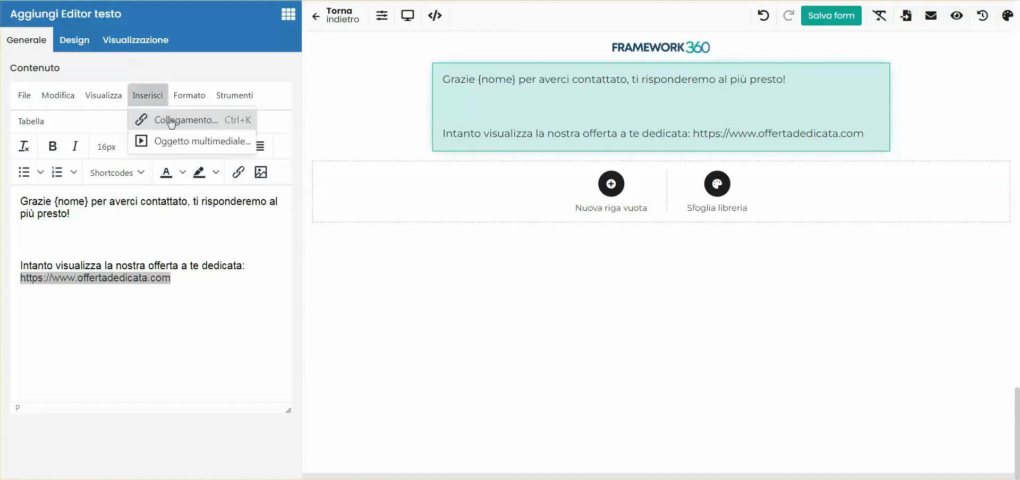
{"action": "left_click", "coordinate": [169, 118]}
{"action": "triple_click", "coordinate": [464, 219]}
{"action": "key", "text": "ctrl+c"}
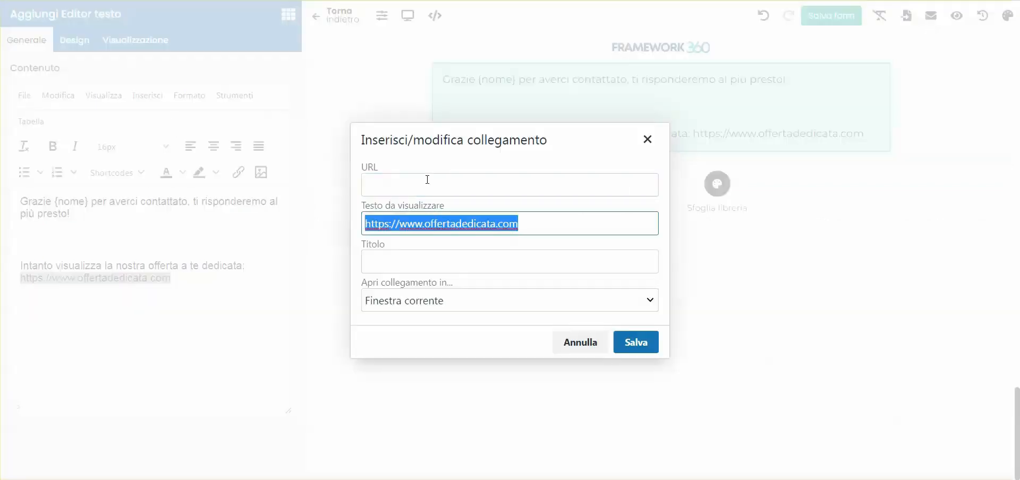
{"action": "left_click", "coordinate": [427, 179]}
{"action": "key", "text": "ctrl+v"}
{"action": "left_click", "coordinate": [637, 344]}
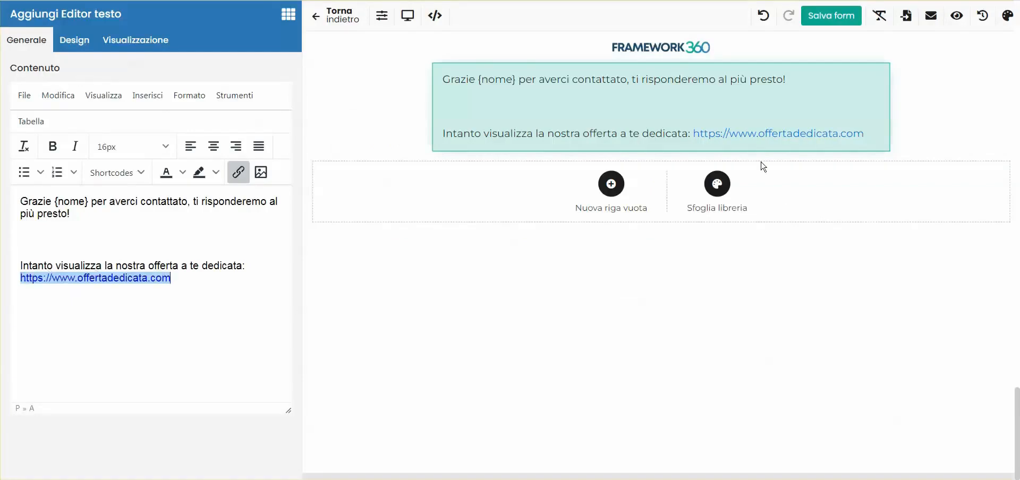
{"action": "left_click", "coordinate": [335, 16]}
Try the option that shows a message after sending in the automatic reply settings, and turn it off again
{"action": "scroll", "coordinate": [267, 324], "scroll_direction": "down", "scroll_amount": 3}
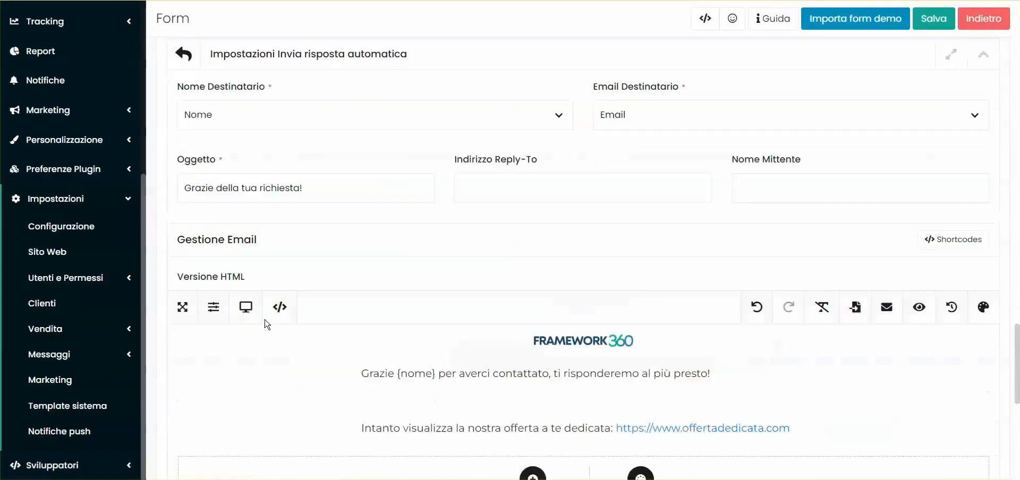
{"action": "scroll", "coordinate": [747, 166], "scroll_direction": "down", "scroll_amount": 7}
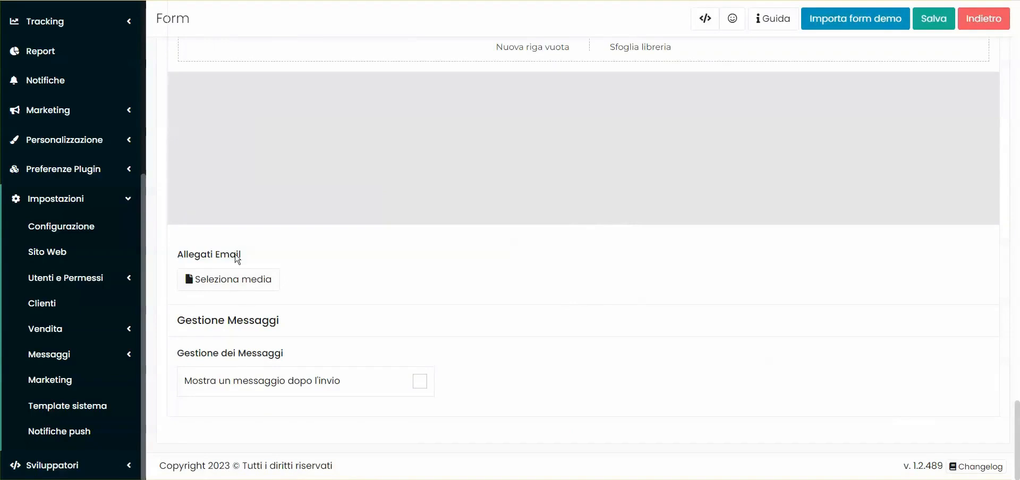
{"action": "left_click", "coordinate": [427, 383]}
{"action": "scroll", "coordinate": [481, 337], "scroll_direction": "down", "scroll_amount": 4}
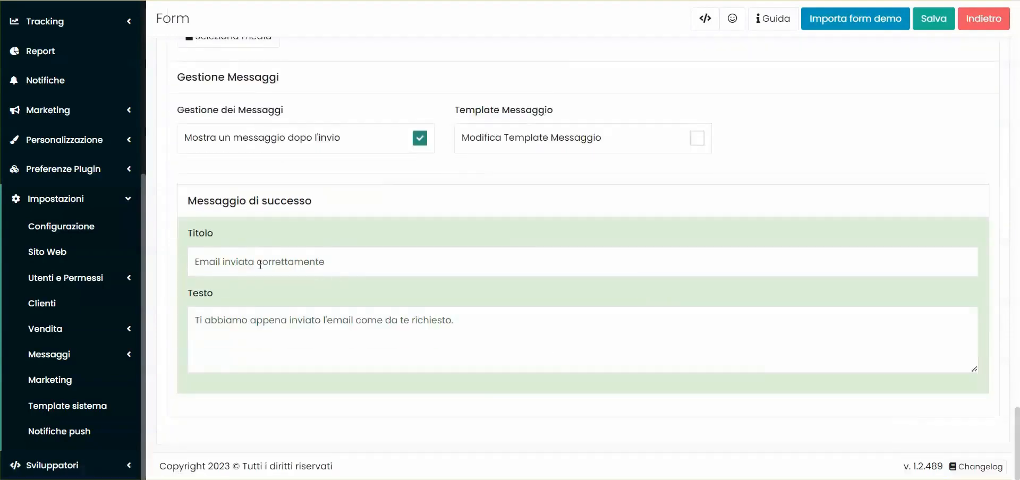
{"action": "scroll", "coordinate": [260, 264], "scroll_direction": "up", "scroll_amount": 2}
{"action": "left_click", "coordinate": [418, 269]}
Save the form and review its name in the general settings and its list of actions
{"action": "scroll", "coordinate": [938, 63], "scroll_direction": "up", "scroll_amount": 5}
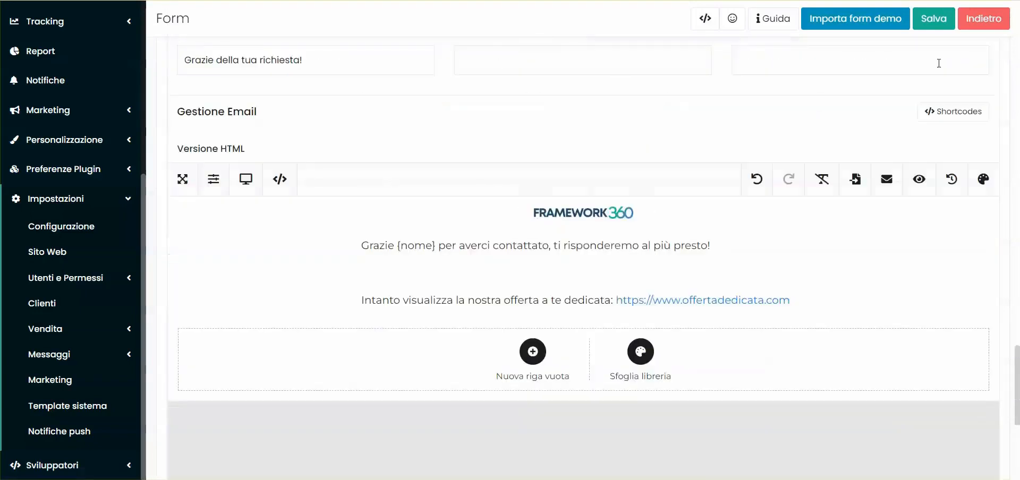
{"action": "left_click", "coordinate": [938, 27]}
{"action": "scroll", "coordinate": [656, 192], "scroll_direction": "up", "scroll_amount": 10}
{"action": "scroll", "coordinate": [656, 192], "scroll_direction": "up", "scroll_amount": 5}
{"action": "left_click", "coordinate": [207, 113]}
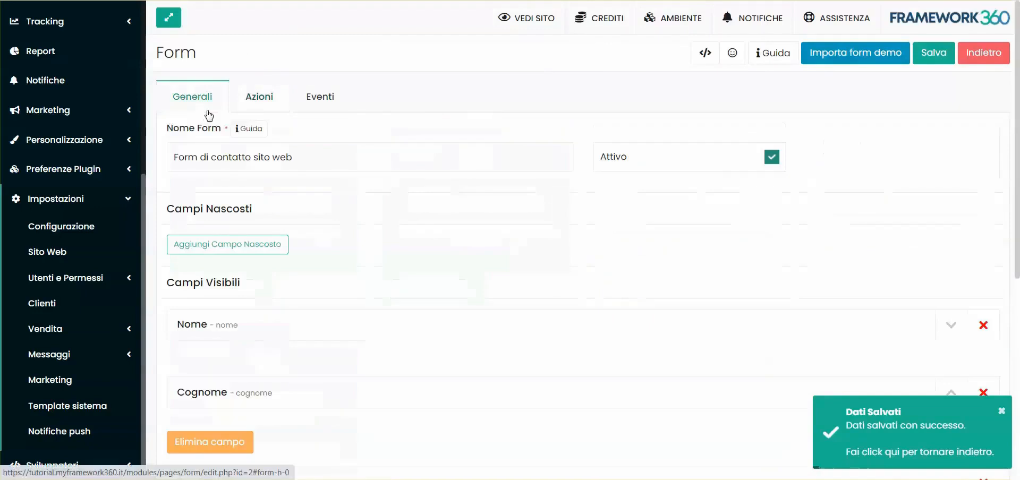
{"action": "left_click_drag", "start_coordinate": [174, 158], "coordinate": [391, 201]}
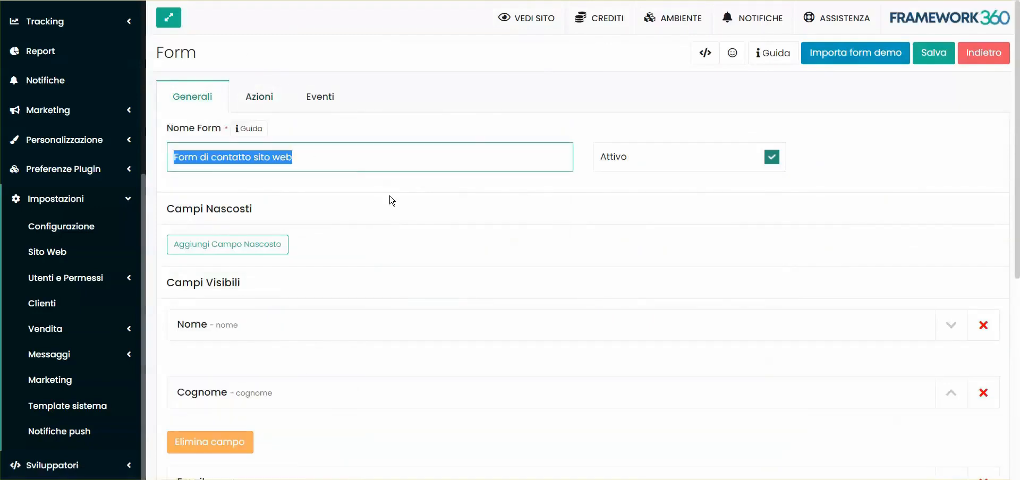
{"action": "left_click", "coordinate": [260, 89]}
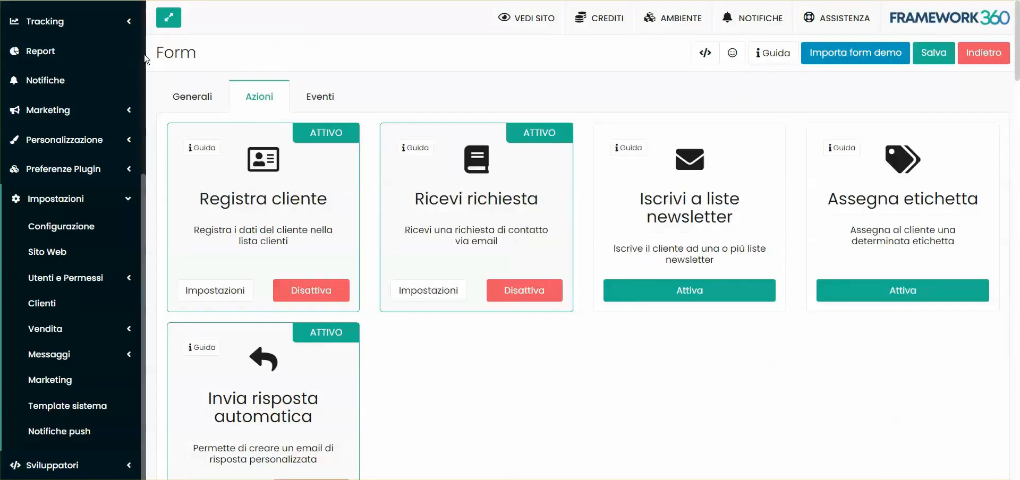
Create a new website page titled "Contatti"
{"action": "scroll", "coordinate": [80, 159], "scroll_direction": "up", "scroll_amount": 5}
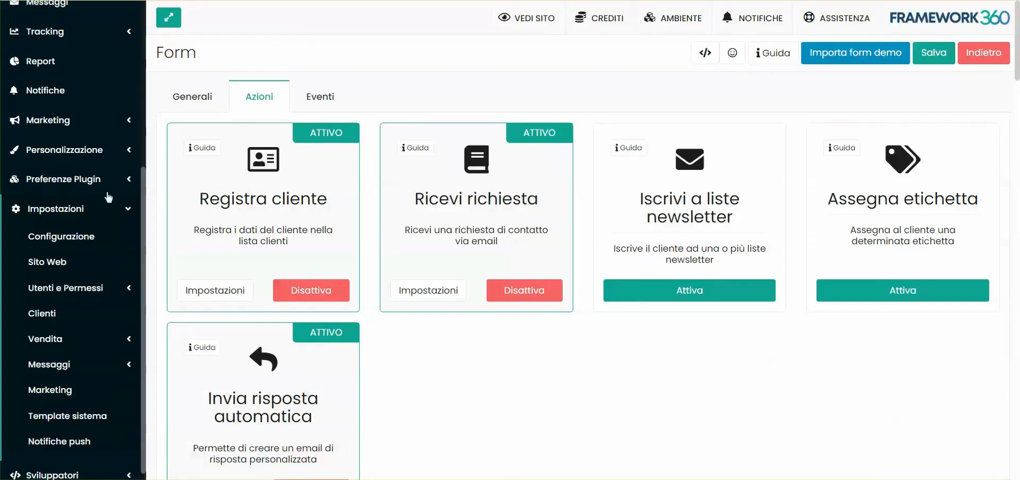
{"action": "left_click", "coordinate": [47, 145]}
{"action": "right_click", "coordinate": [51, 177]}
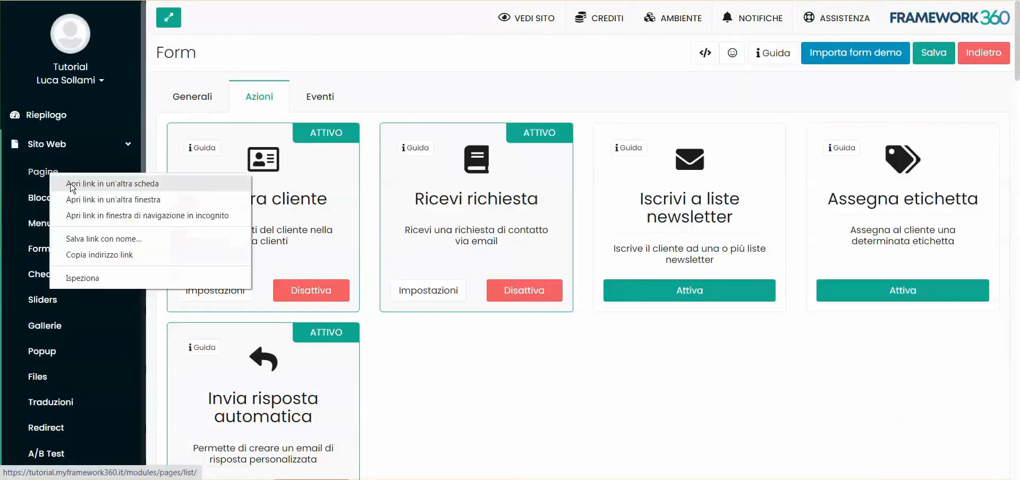
{"action": "left_click", "coordinate": [51, 172]}
{"action": "left_click", "coordinate": [970, 55]}
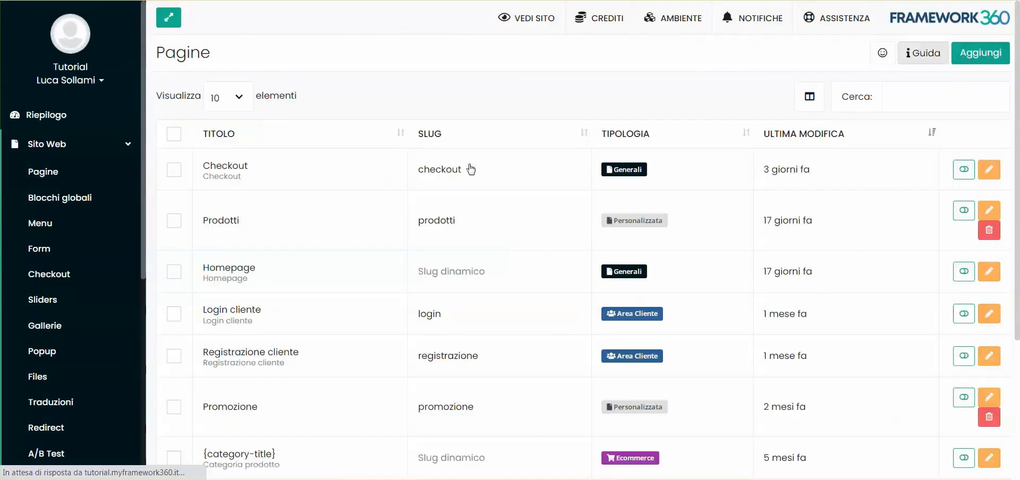
{"action": "left_click", "coordinate": [227, 161]}
{"action": "type", "text": "Contatti"}
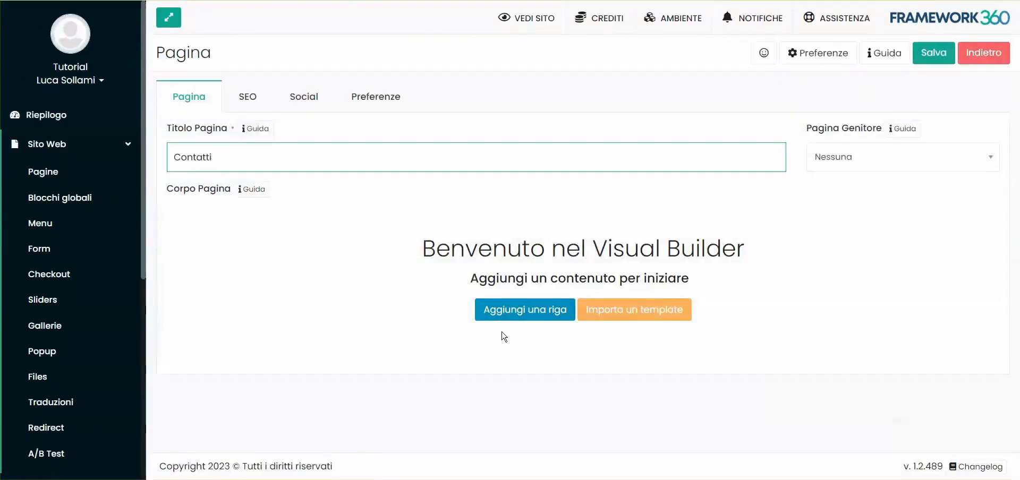
Start a row in the Contatti page body and insert a Form block into it
{"action": "left_click", "coordinate": [503, 325]}
{"action": "left_click", "coordinate": [127, 91]}
{"action": "type", "text": "form"}
{"action": "left_click_drag", "start_coordinate": [216, 150], "coordinate": [508, 122]}
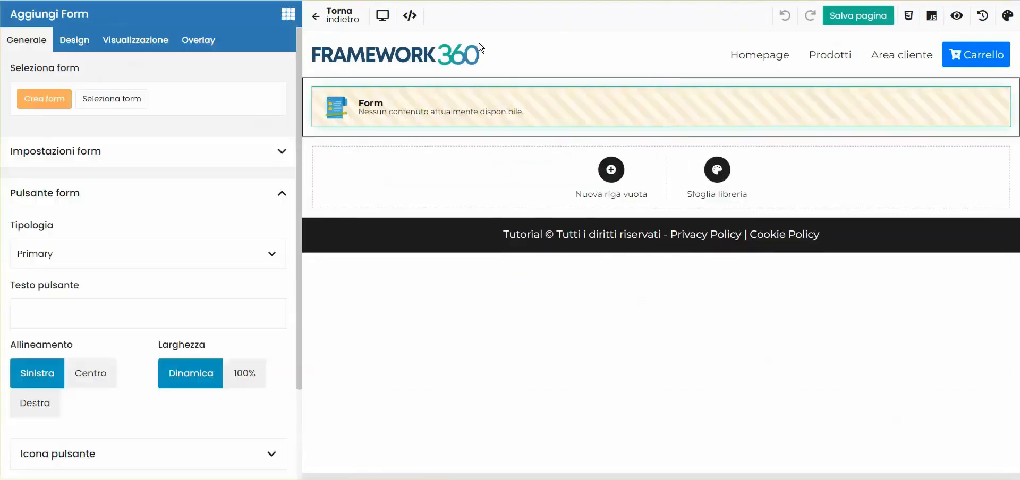
Assign "Form di contatto sito web" to the page's Form block and save the page
{"action": "left_click", "coordinate": [122, 98]}
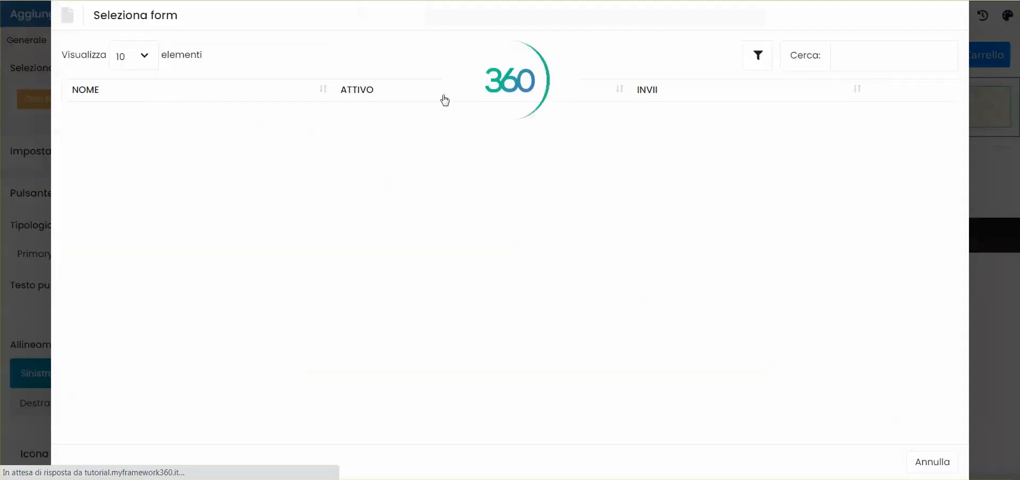
{"action": "left_click", "coordinate": [815, 127]}
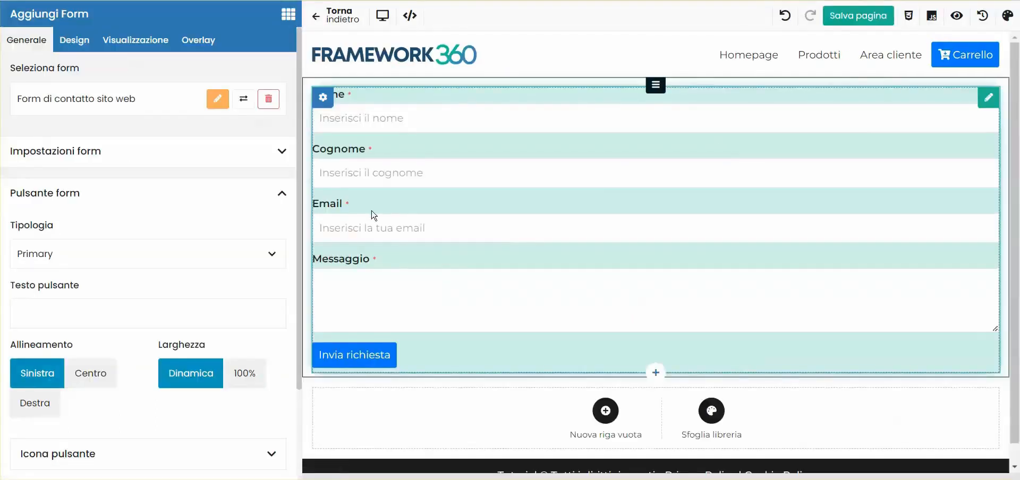
{"action": "left_click", "coordinate": [858, 16]}
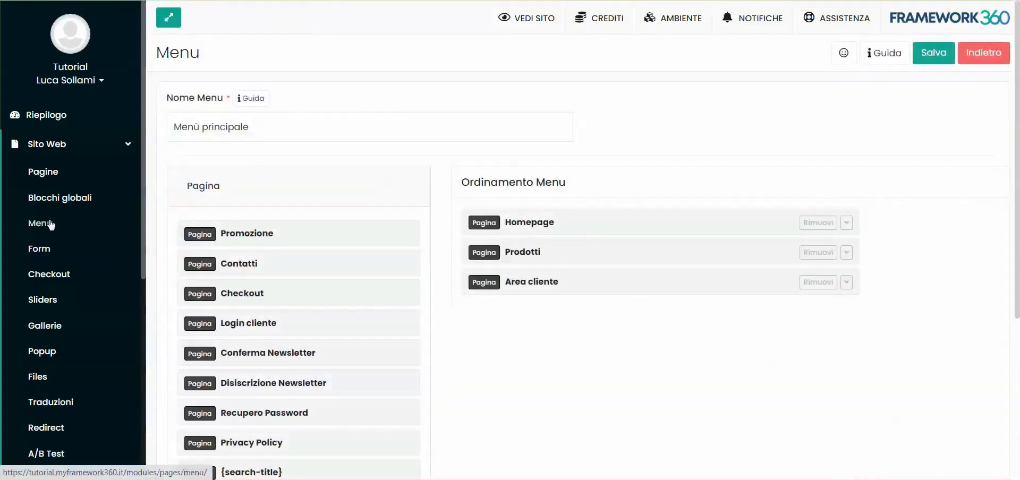
Add the Contatti page to Menù principale between Prodotti and Area cliente, and save the menu
{"action": "scroll", "coordinate": [341, 241], "scroll_direction": "down", "scroll_amount": 3}
{"action": "scroll", "coordinate": [273, 193], "scroll_direction": "up", "scroll_amount": 1}
{"action": "left_click_drag", "start_coordinate": [242, 197], "coordinate": [531, 218]}
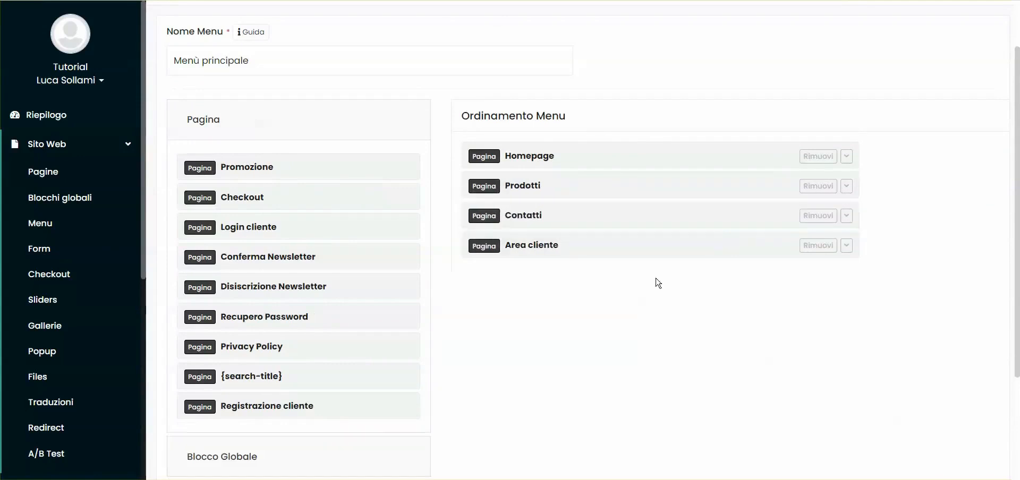
{"action": "scroll", "coordinate": [871, 234], "scroll_direction": "up", "scroll_amount": 2}
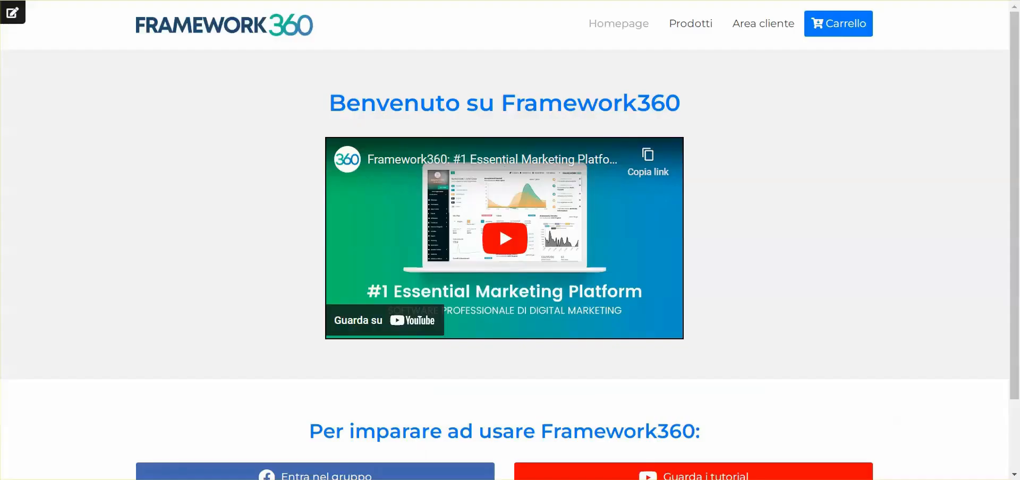
Reload the public website, open its Contatti page and enter the sender's first name and surname in the form
{"action": "left_click", "coordinate": [239, 38]}
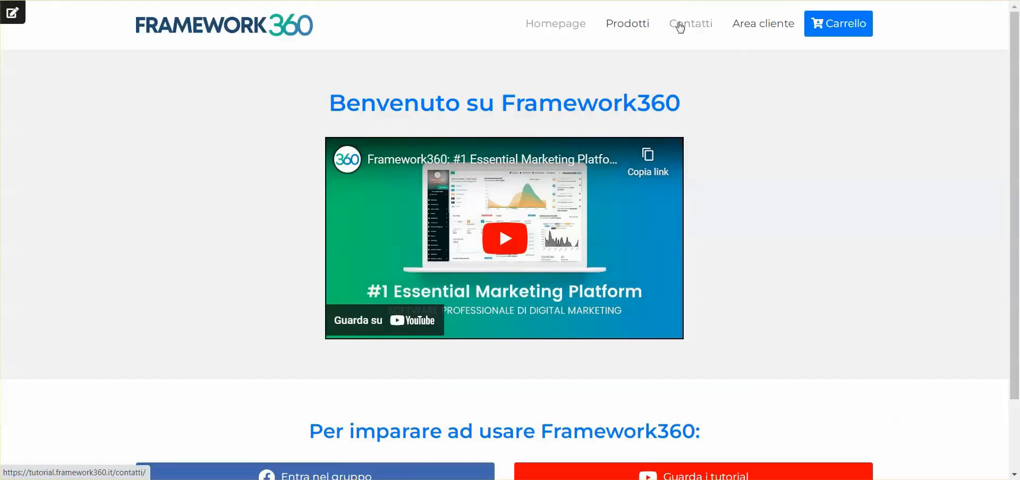
{"action": "left_click", "coordinate": [696, 29]}
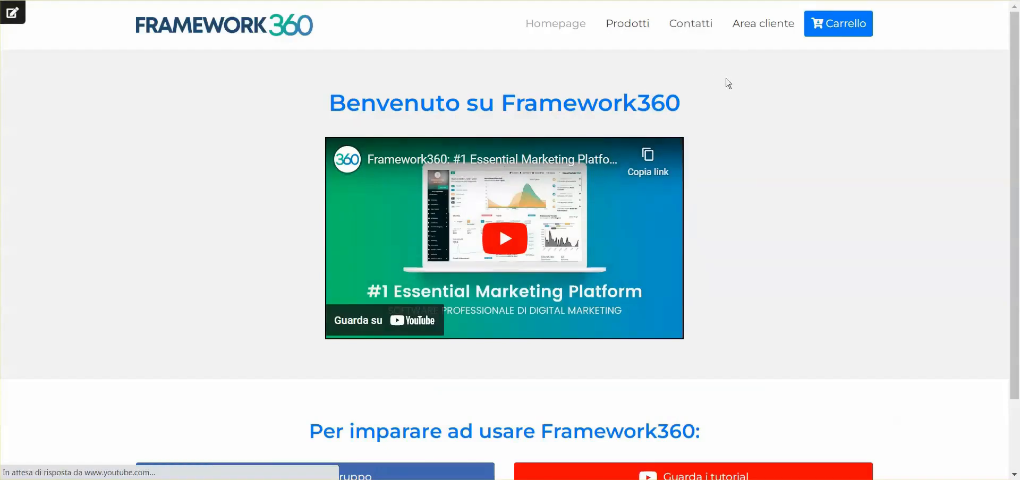
{"action": "left_click", "coordinate": [212, 92]}
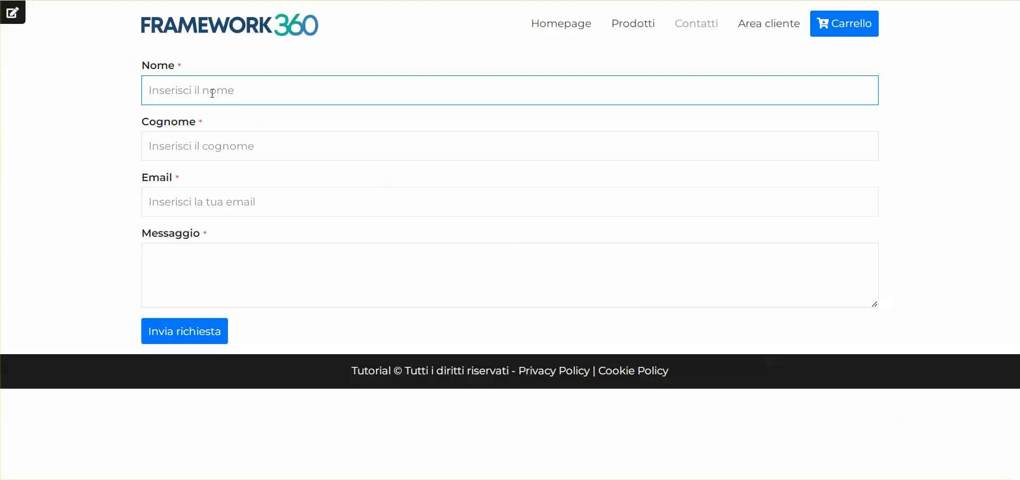
{"action": "type", "text": "Luca"}
{"action": "key", "text": "Tab"}
{"action": "type", "text": "Test"}
{"action": "key", "text": "Tab"}
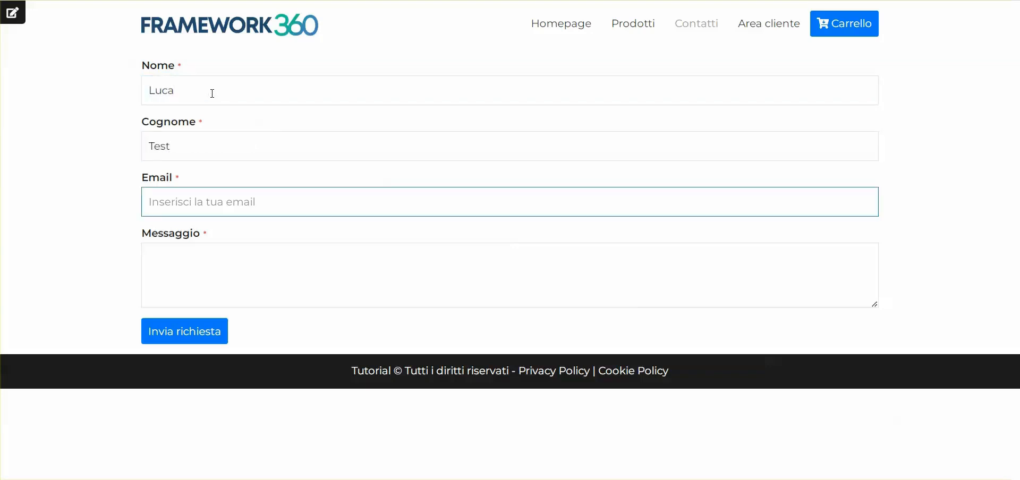
Fill in the sender's email and the message "Vorrei avere un preventivo!", and submit the request
{"action": "key", "text": "Tab"}
{"action": "type", "text": "Voo"}
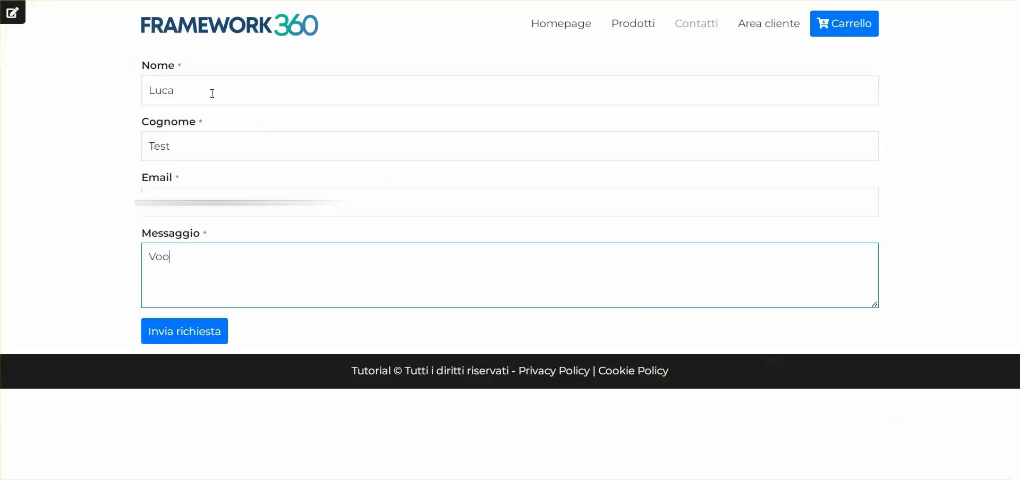
{"action": "type", "text": "rei avere un preventivo!"}
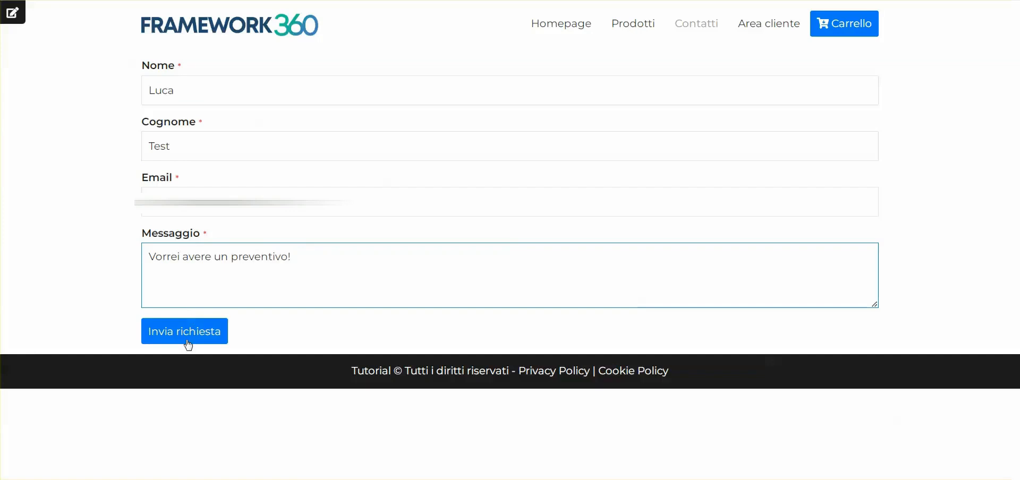
{"action": "left_click", "coordinate": [187, 340]}
Read the confirmation message displayed on the Contatti page after submission
{"action": "left_click_drag", "start_coordinate": [128, 94], "coordinate": [175, 84]}
{"action": "left_click", "coordinate": [568, 112]}
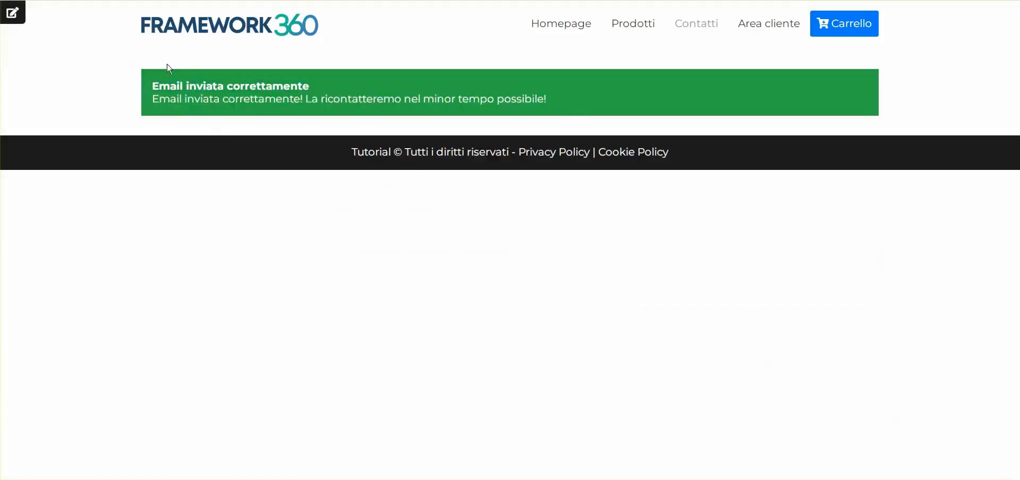
{"action": "left_click_drag", "start_coordinate": [150, 86], "coordinate": [546, 99]}
{"action": "left_click", "coordinate": [425, 78]}
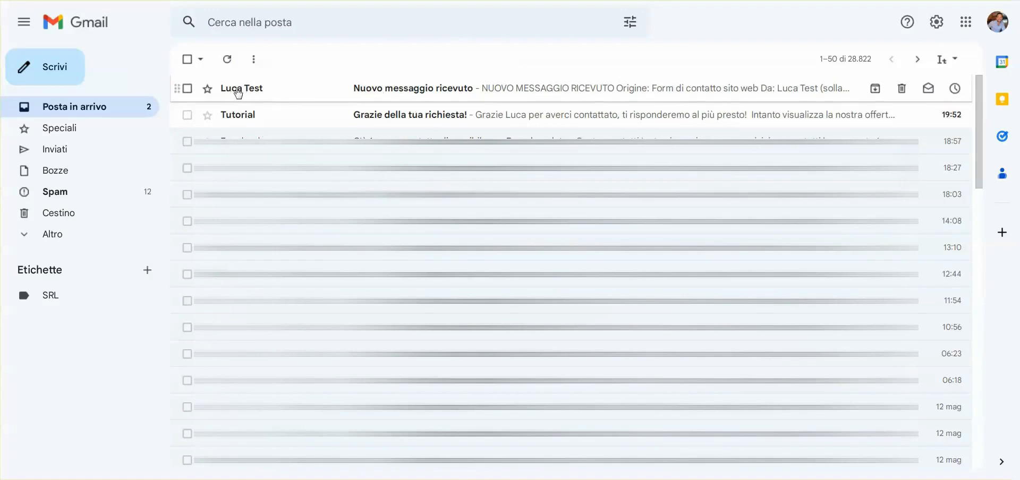
Switch to Gmail, read the message text in the "Nuovo messaggio ricevuto" email, and return to the inbox
{"action": "left_click", "coordinate": [404, 89]}
{"action": "left_click_drag", "start_coordinate": [371, 325], "coordinate": [489, 331]}
{"action": "left_click", "coordinate": [489, 332]}
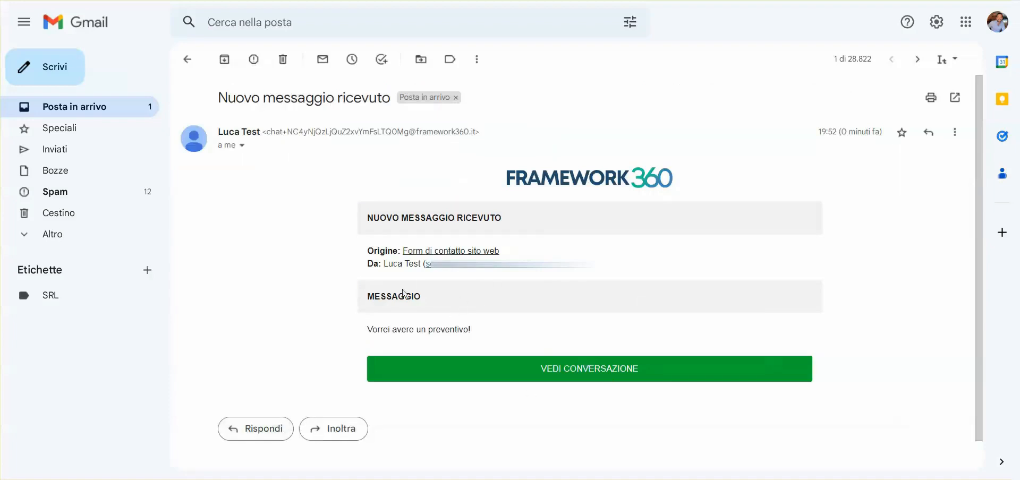
{"action": "key", "text": "u"}
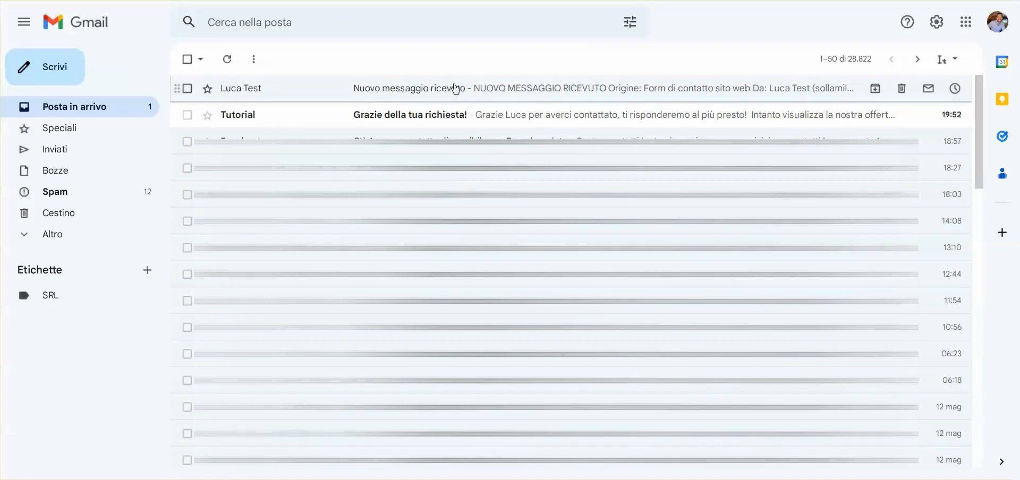
Open the "Grazie della tua richiesta!" email and check its personalised greeting and offer link line
{"action": "left_click", "coordinate": [393, 115]}
{"action": "left_click_drag", "start_coordinate": [368, 207], "coordinate": [603, 205]}
{"action": "left_click", "coordinate": [611, 227]}
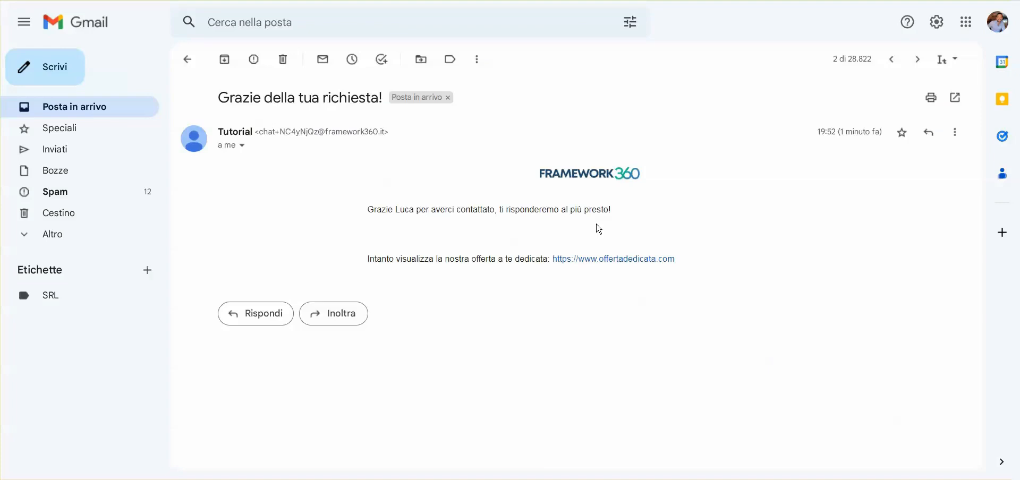
{"action": "left_click_drag", "start_coordinate": [368, 266], "coordinate": [702, 262]}
{"action": "left_click", "coordinate": [702, 262]}
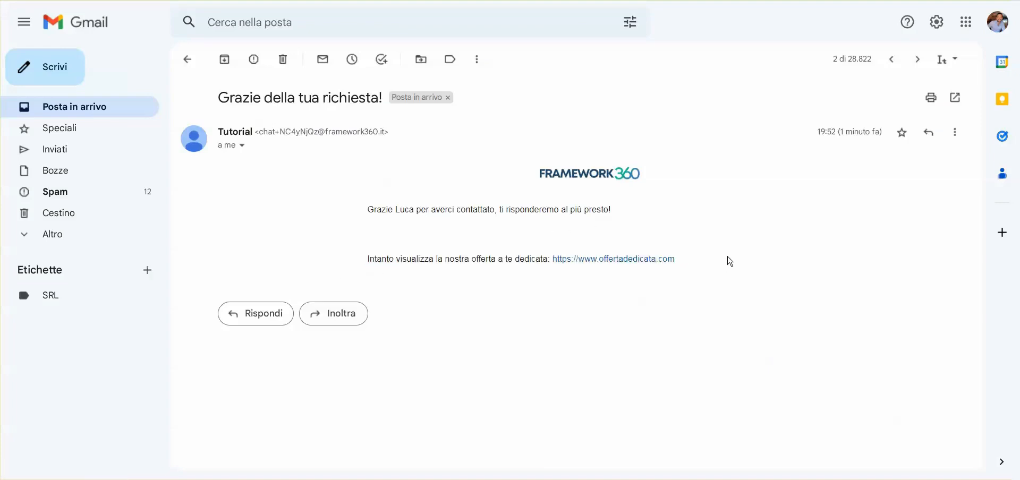